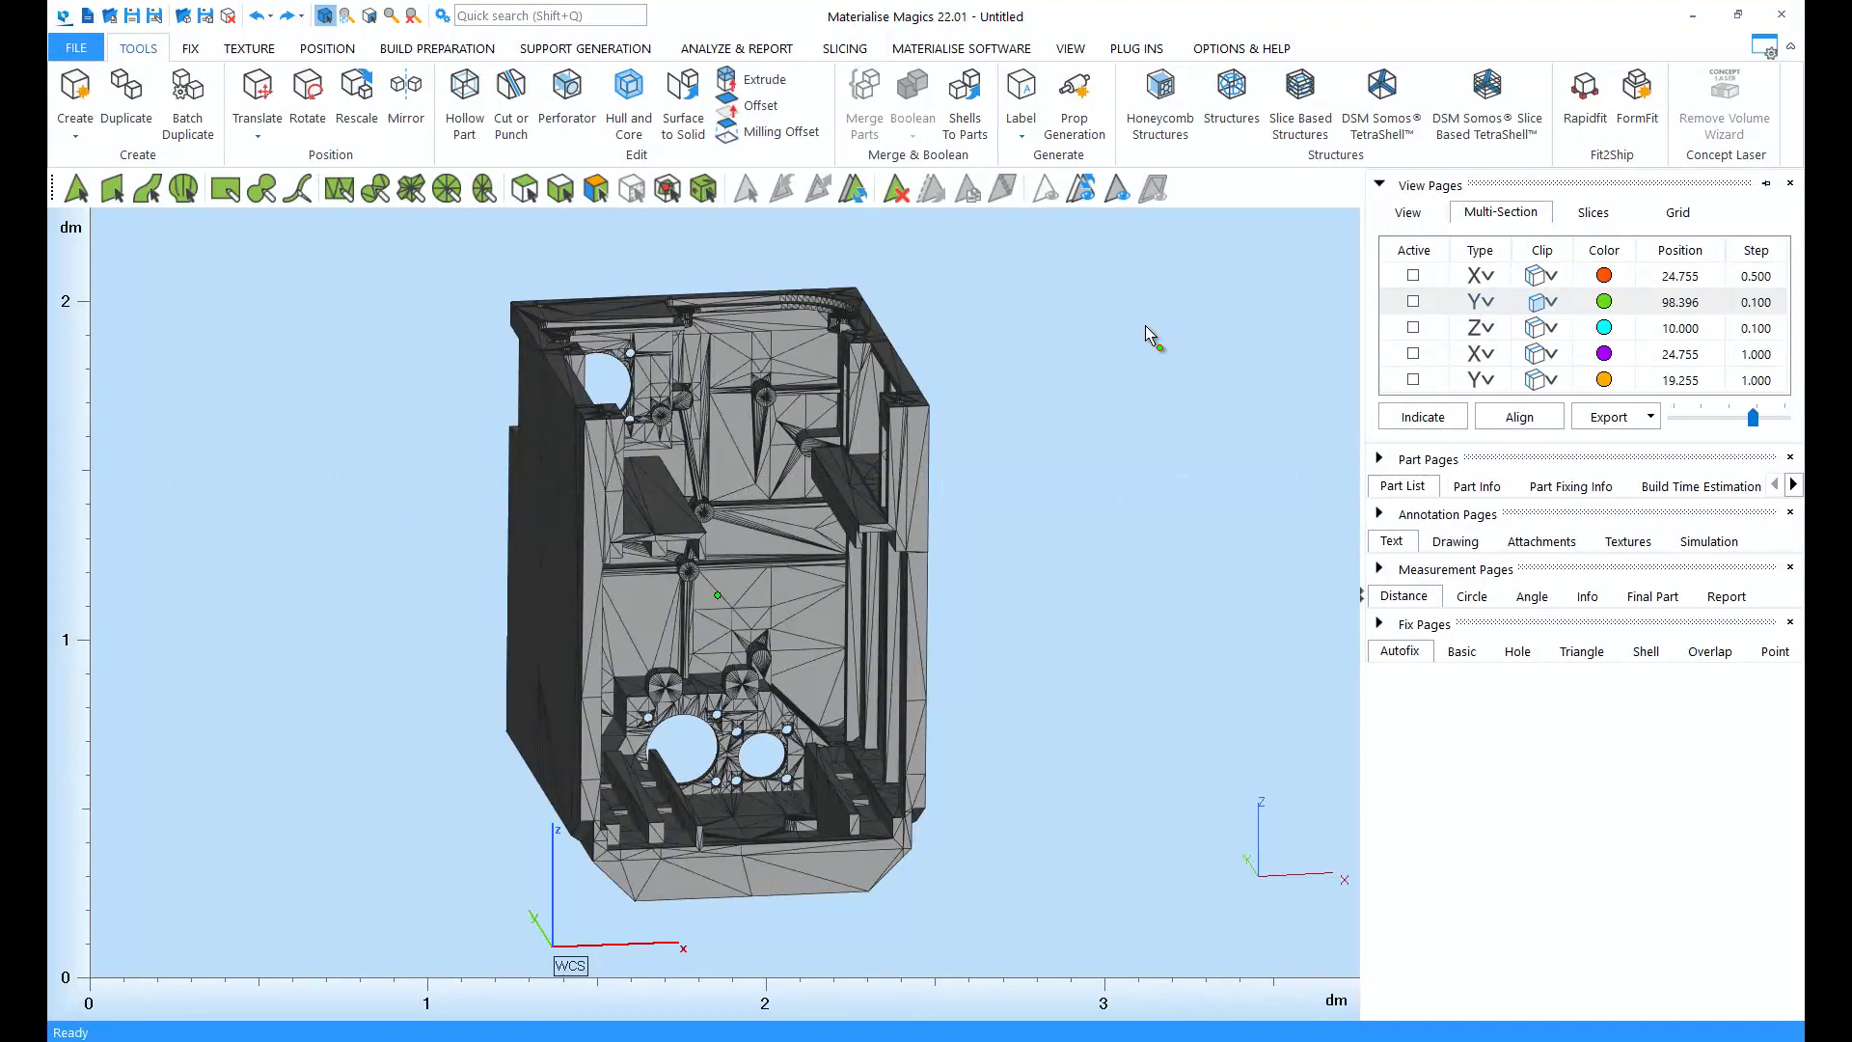
Import Catia.model from demo_files with the default Catia import settings and inspect the part
right_click_drag(745, 548, 627, 555)
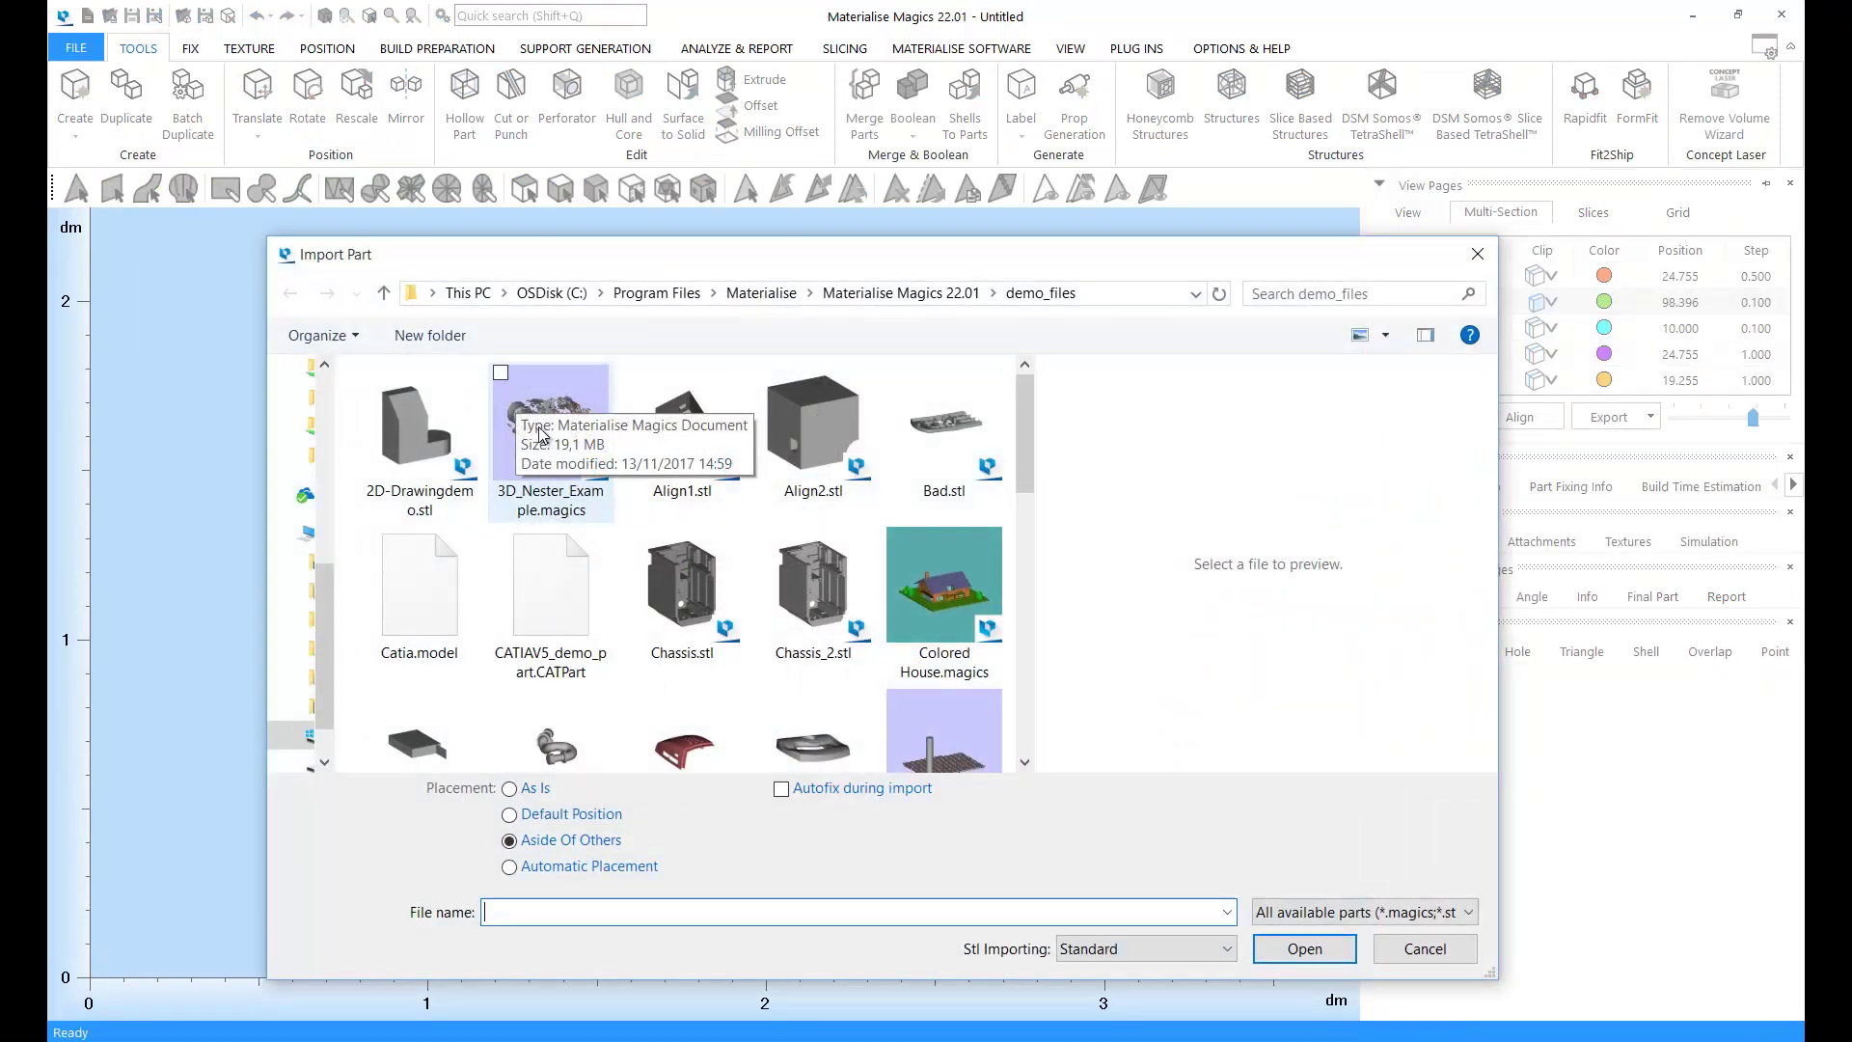
left_click(418, 589)
left_click(1304, 949)
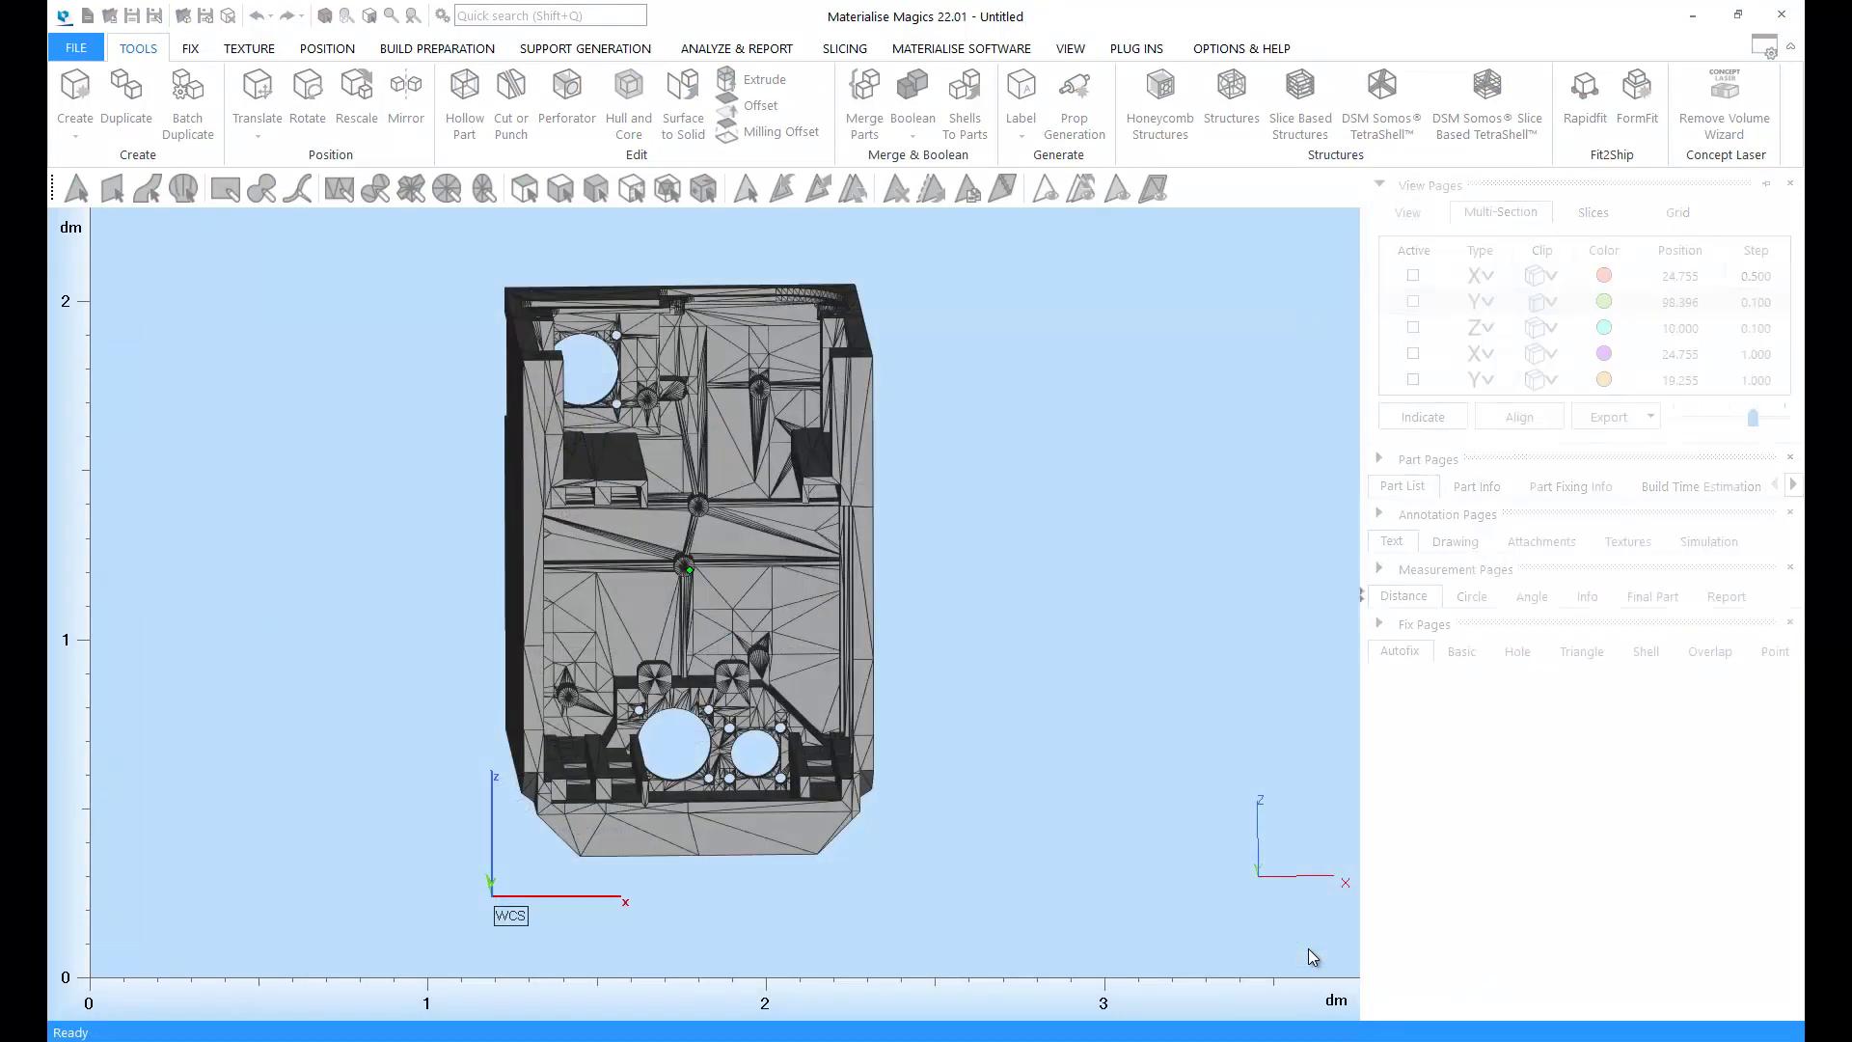
left_click(832, 757)
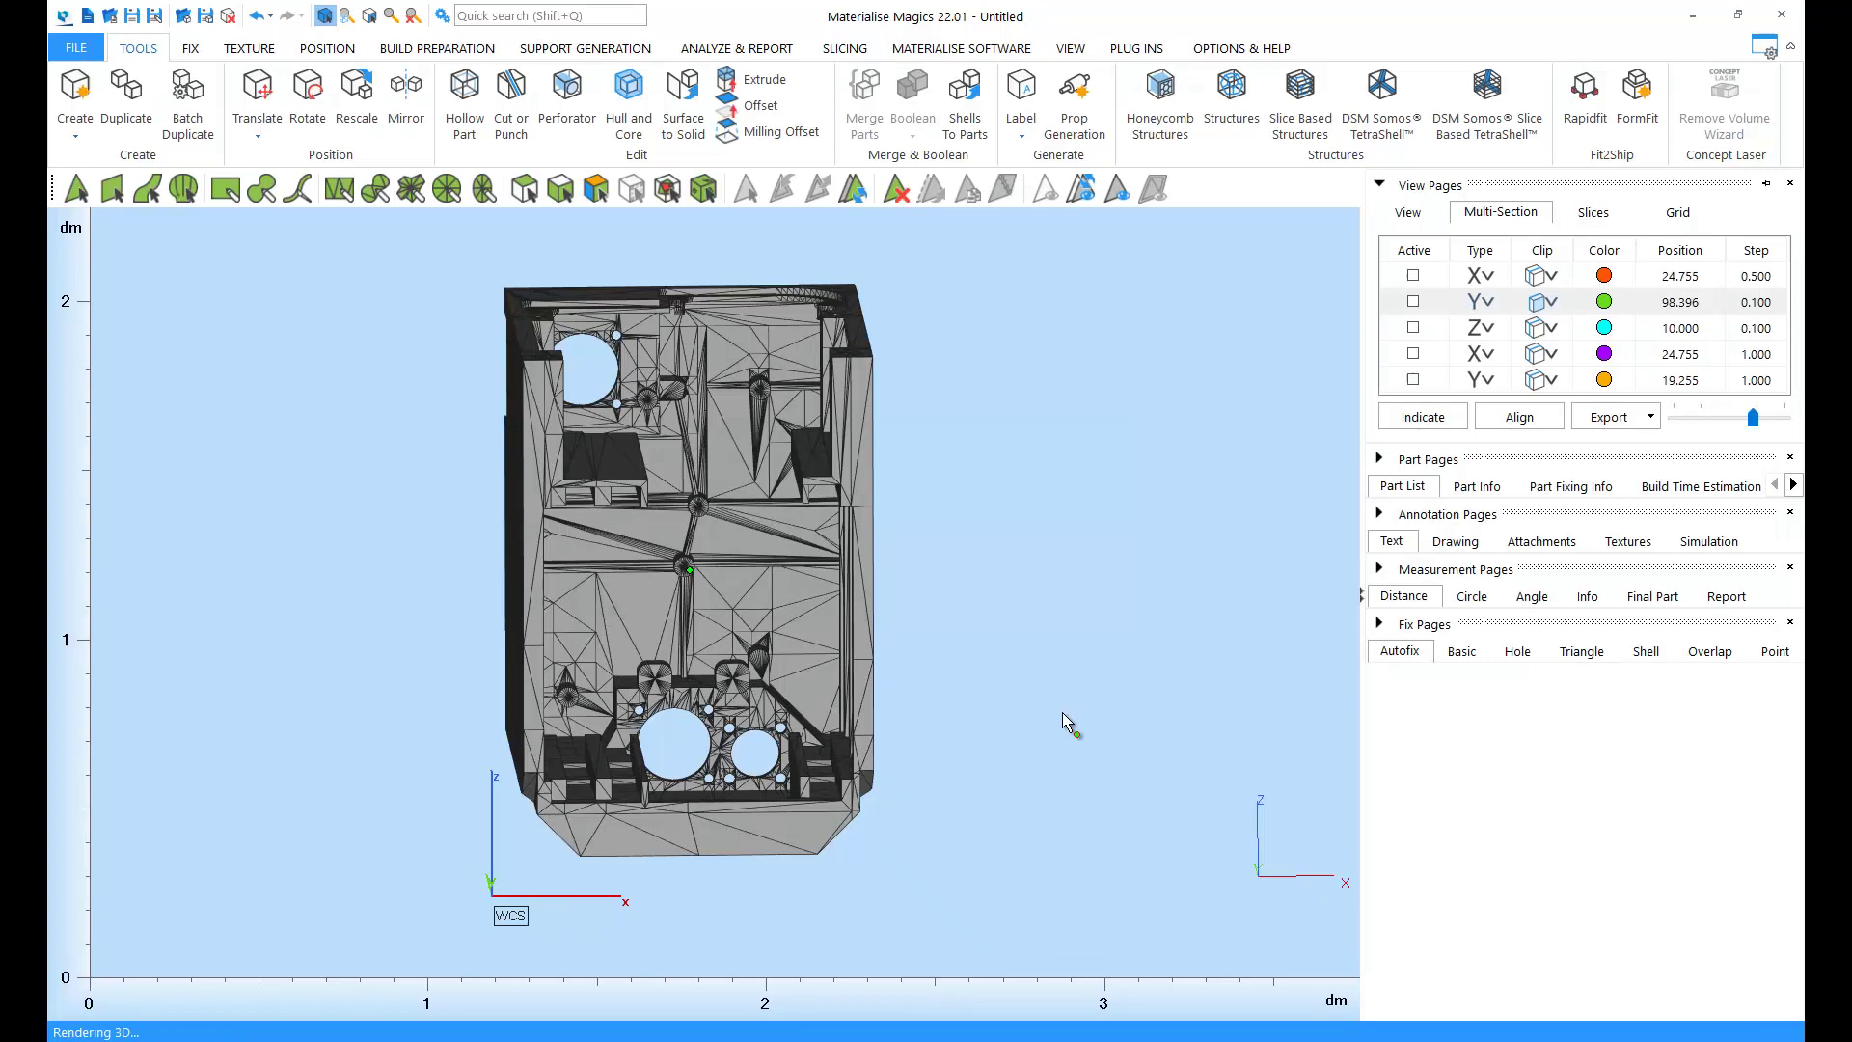
right_click_drag(1063, 712, 595, 644)
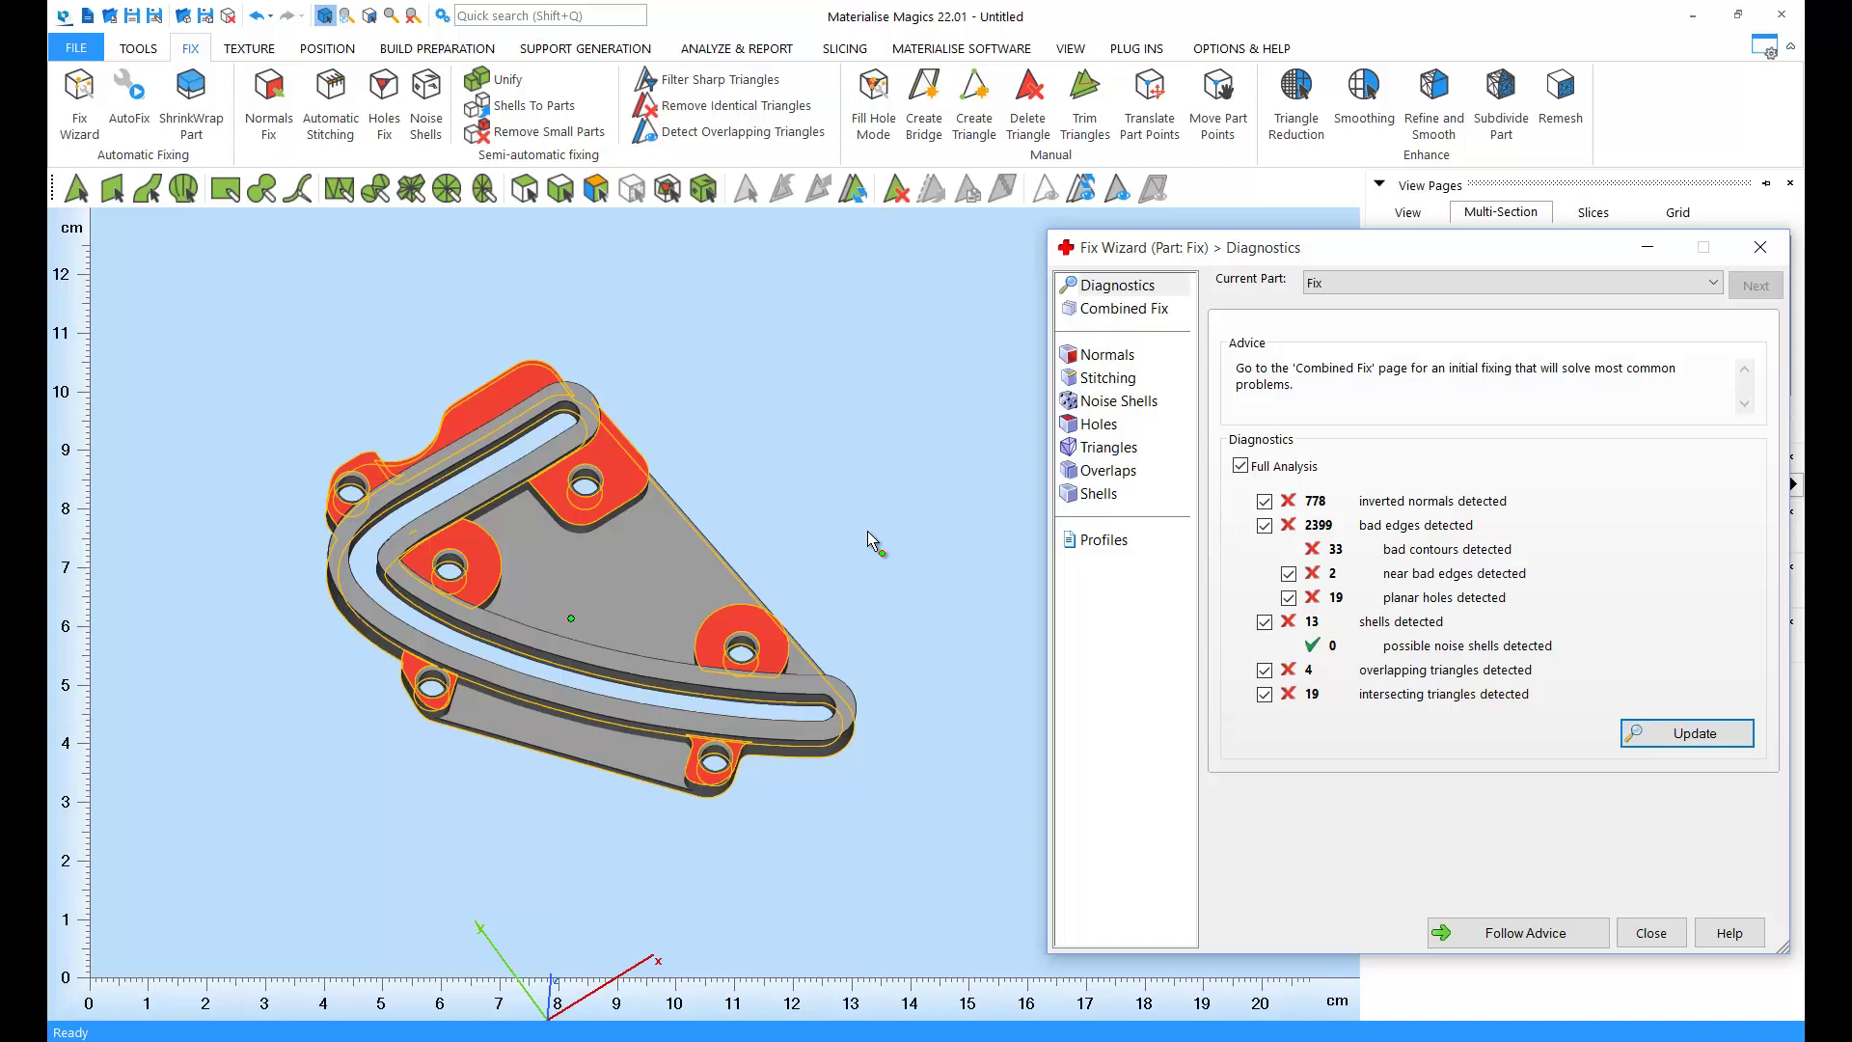
Run the Fix Wizard's recommended automatic mesh repair and recheck diagnostics
left_click(1587, 934)
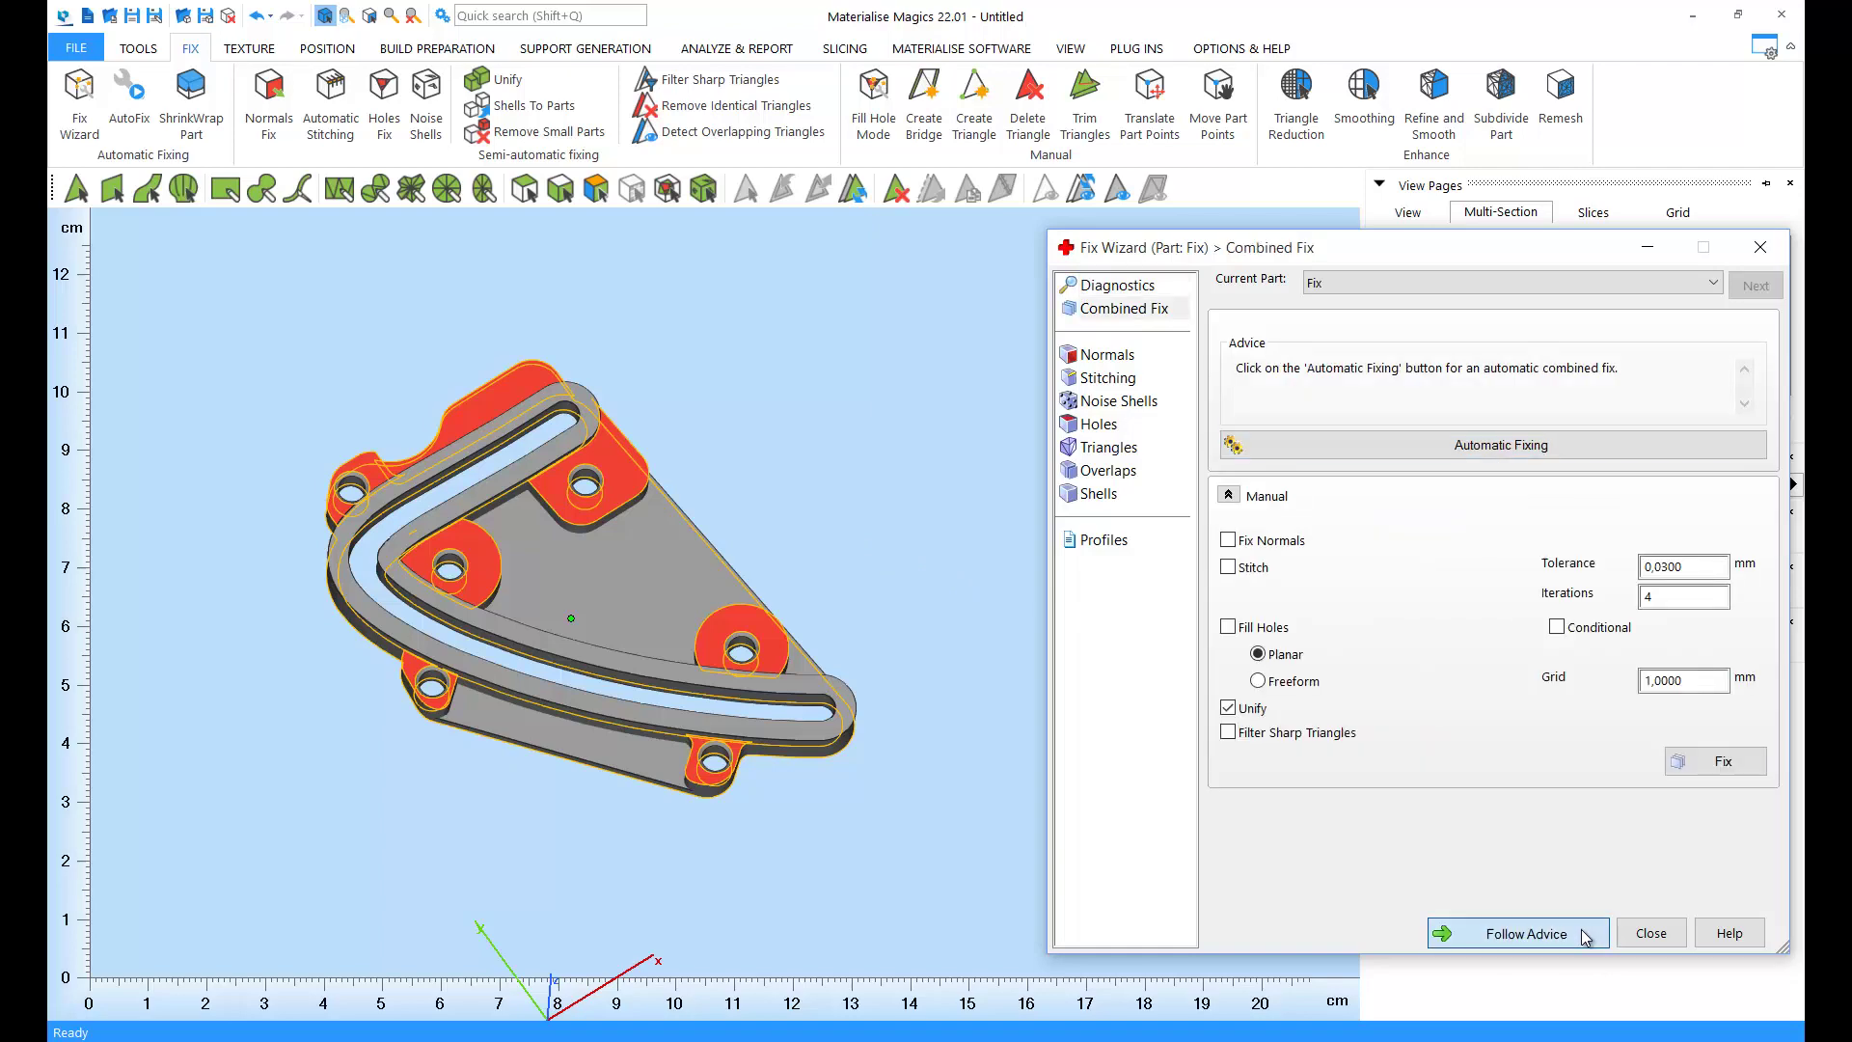
left_click(1587, 934)
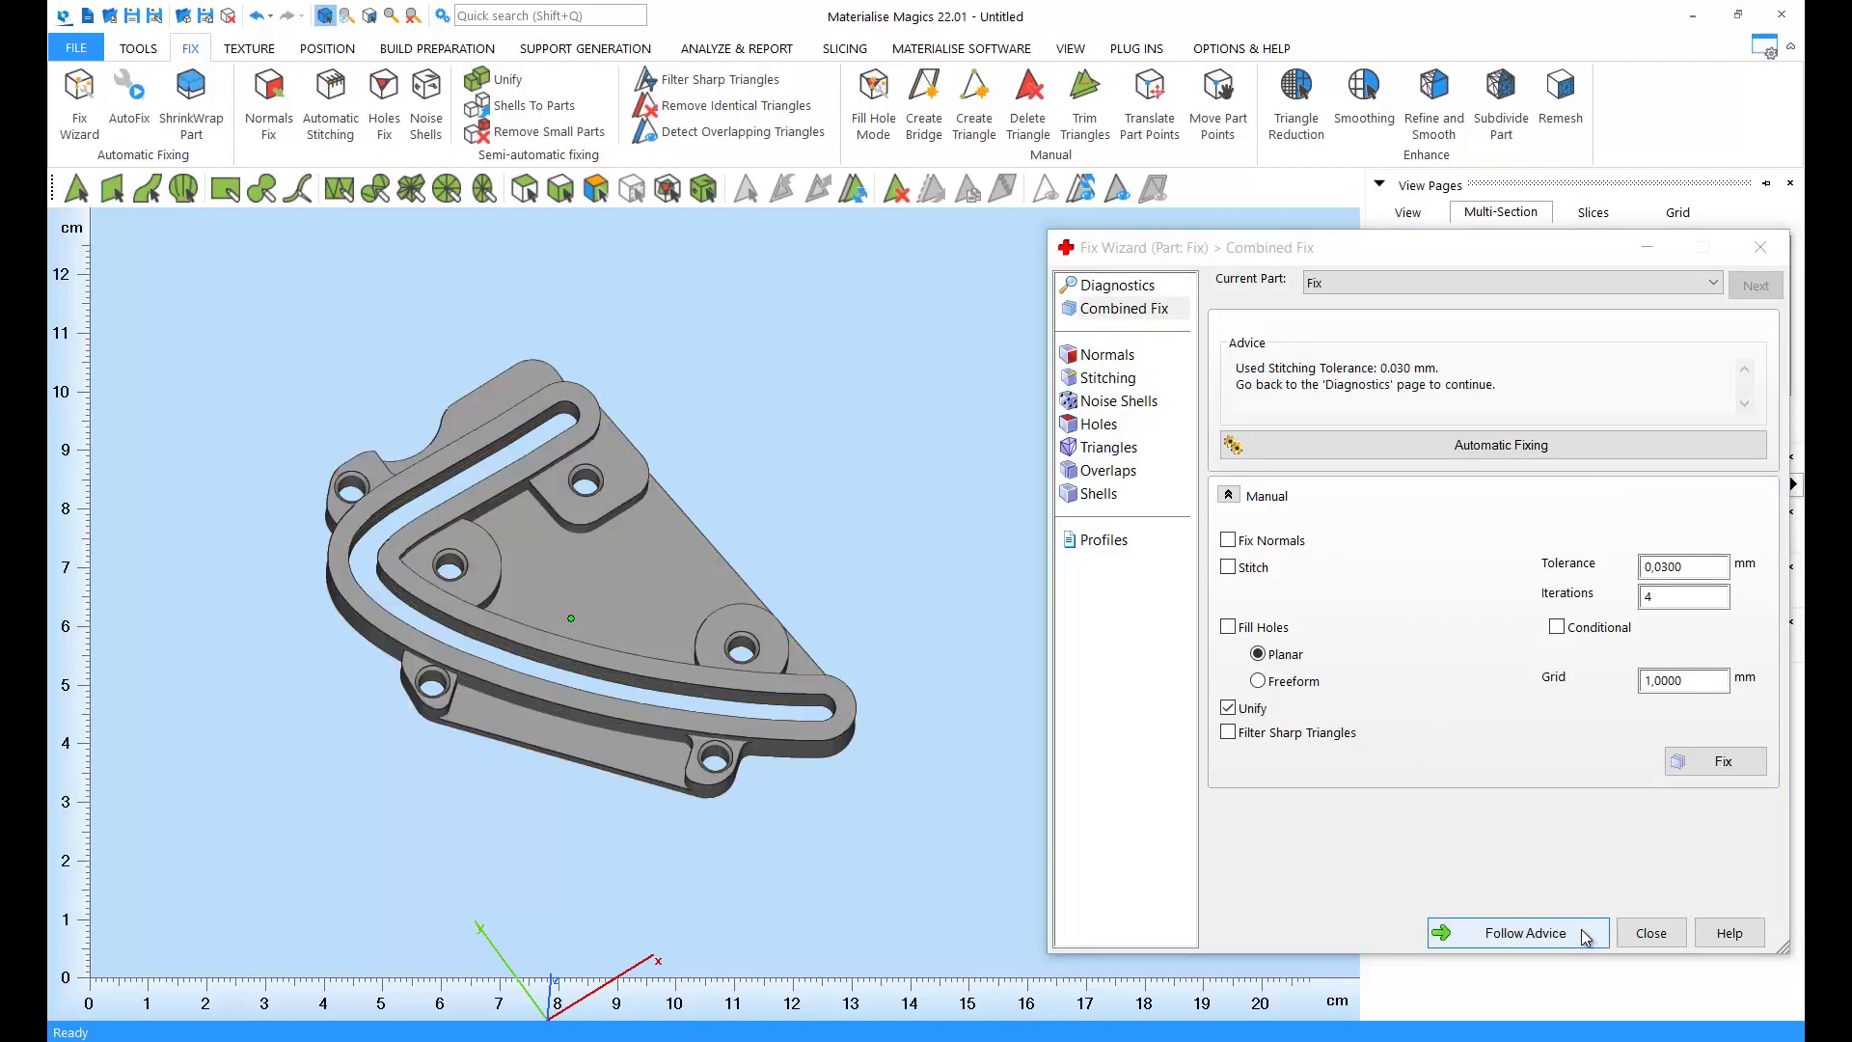
left_click(1587, 934)
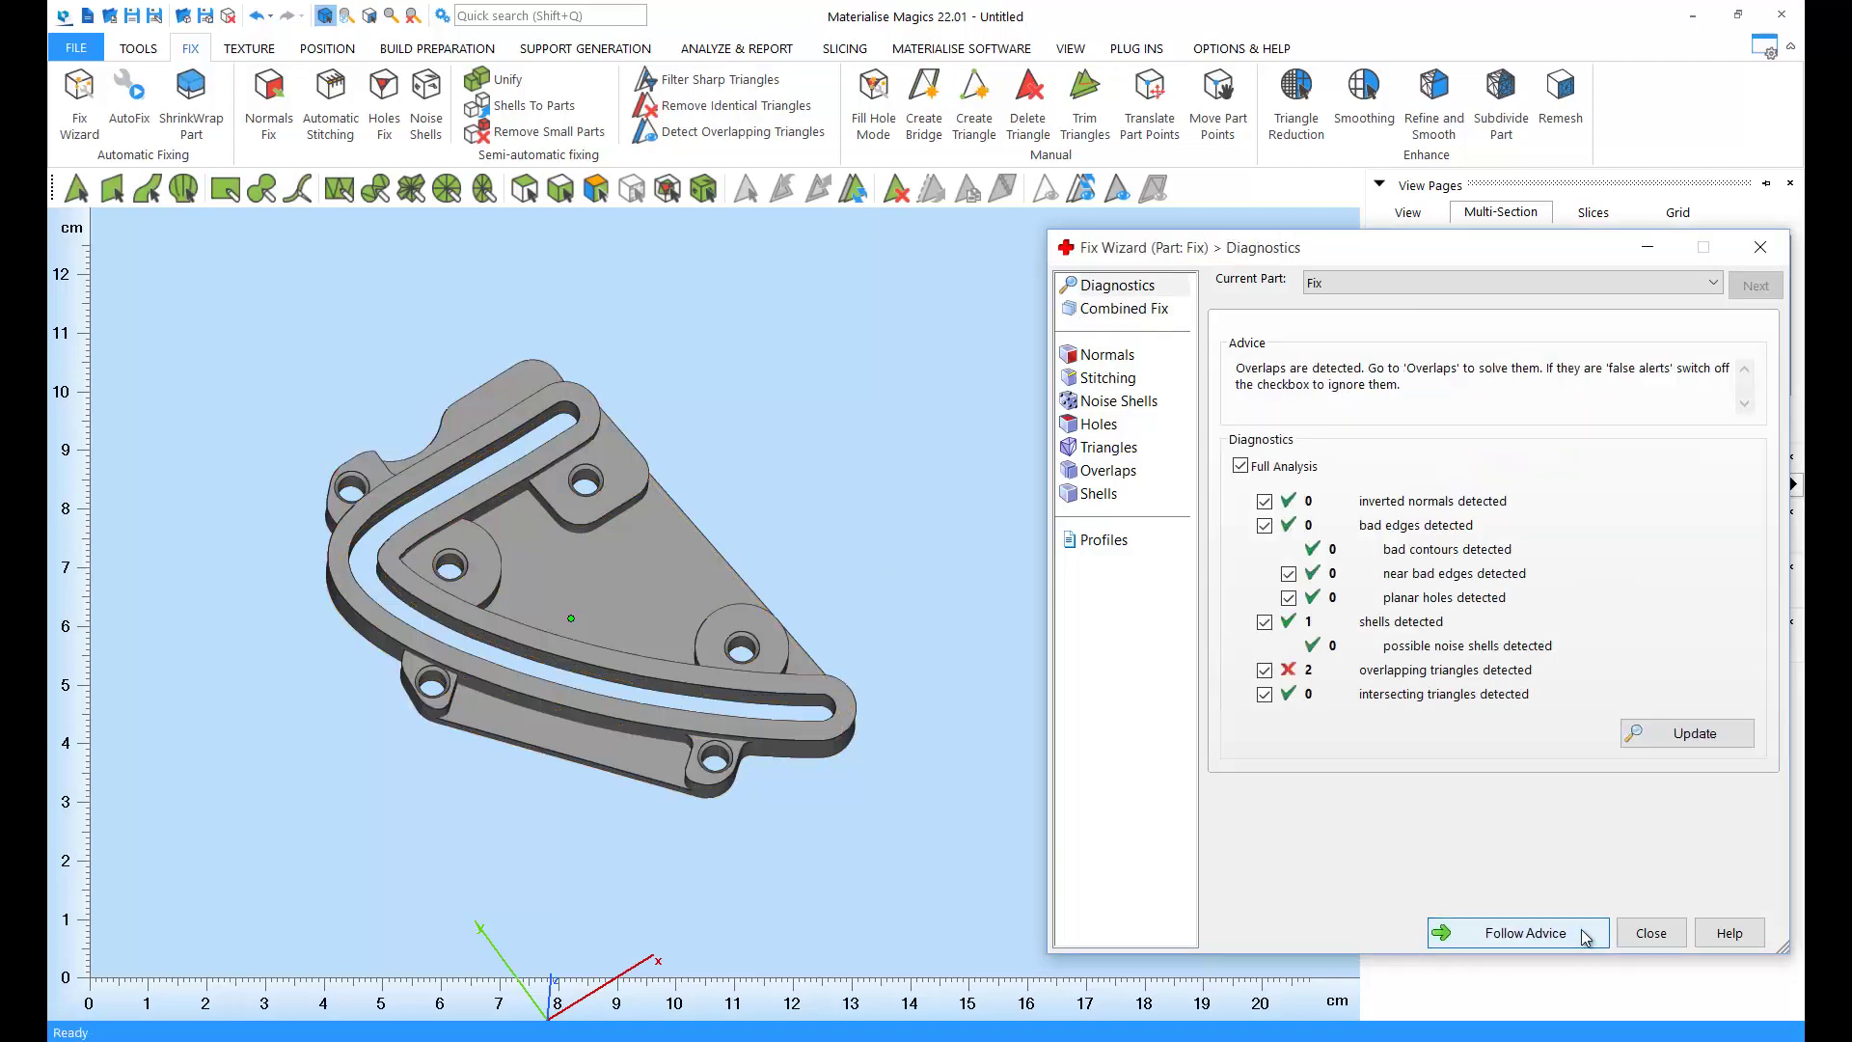
Detect overlapping triangles and drag the overlapping vertex with Move Part Points to remove them
left_click(1587, 934)
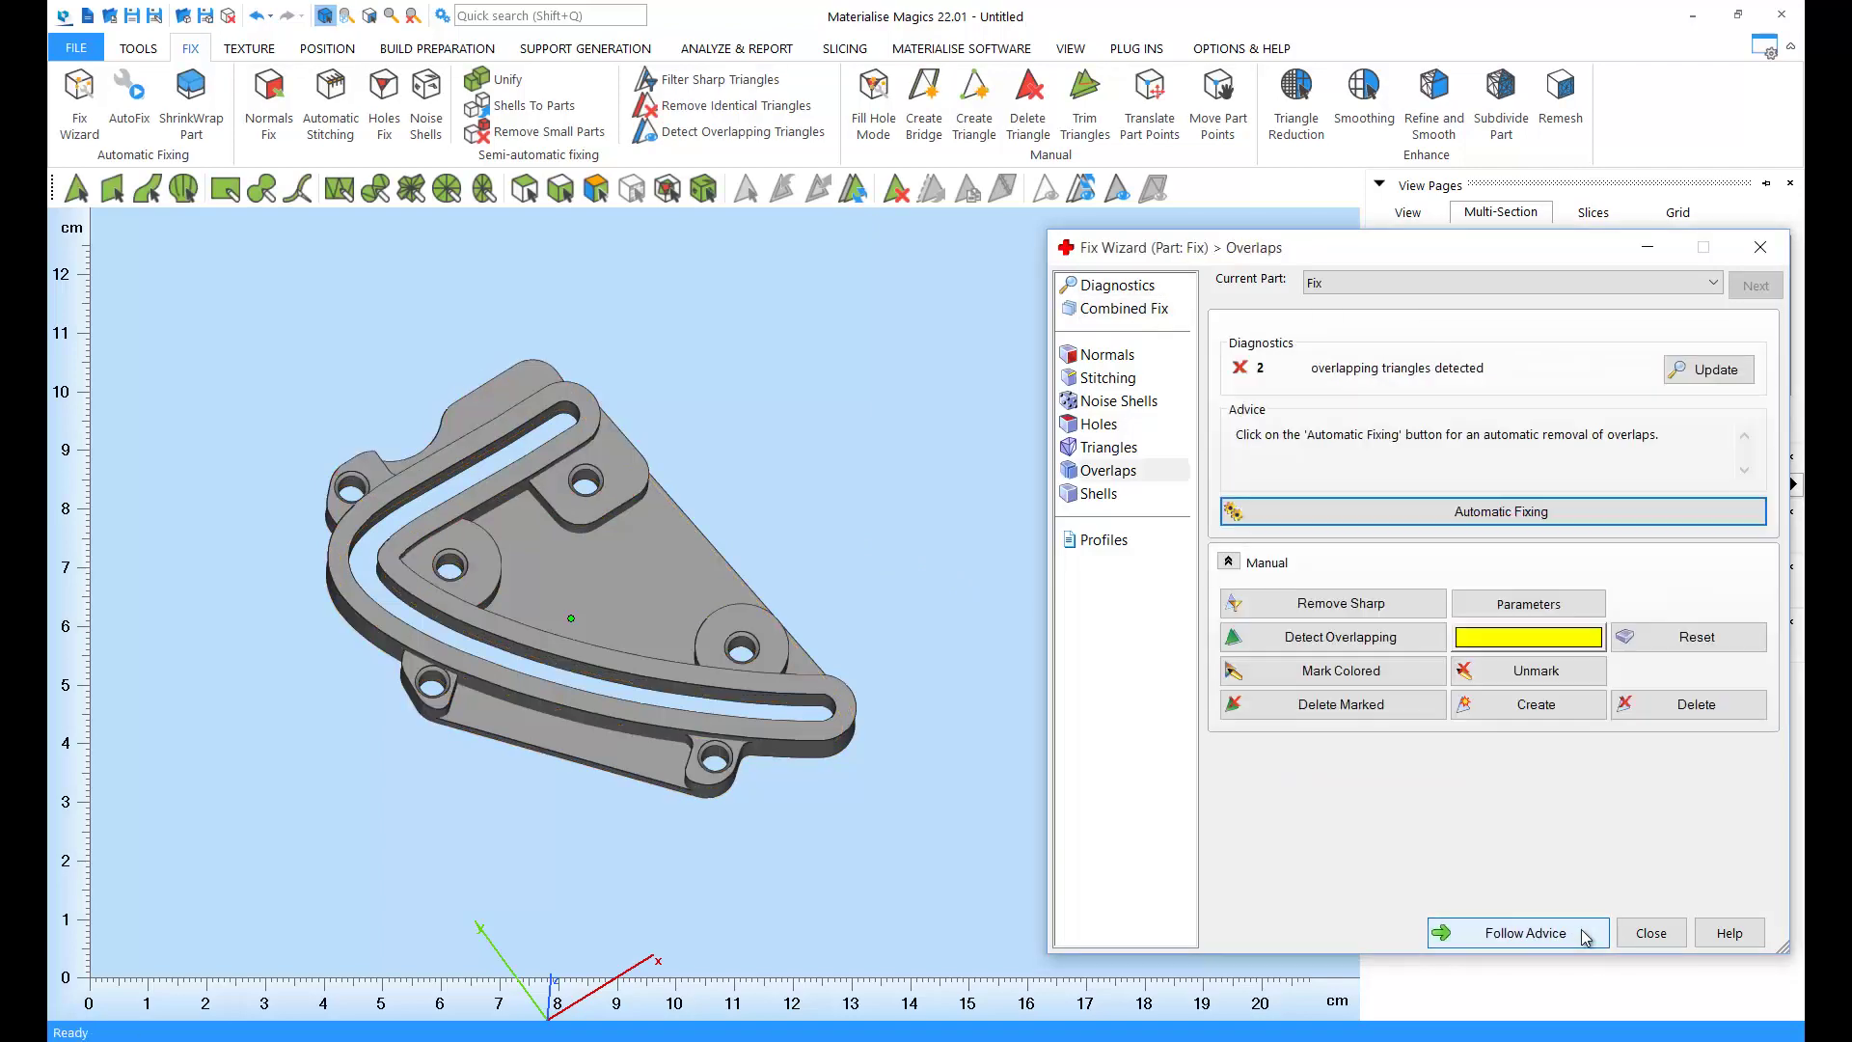
left_click(1355, 637)
scroll(801, 724, "up", 5)
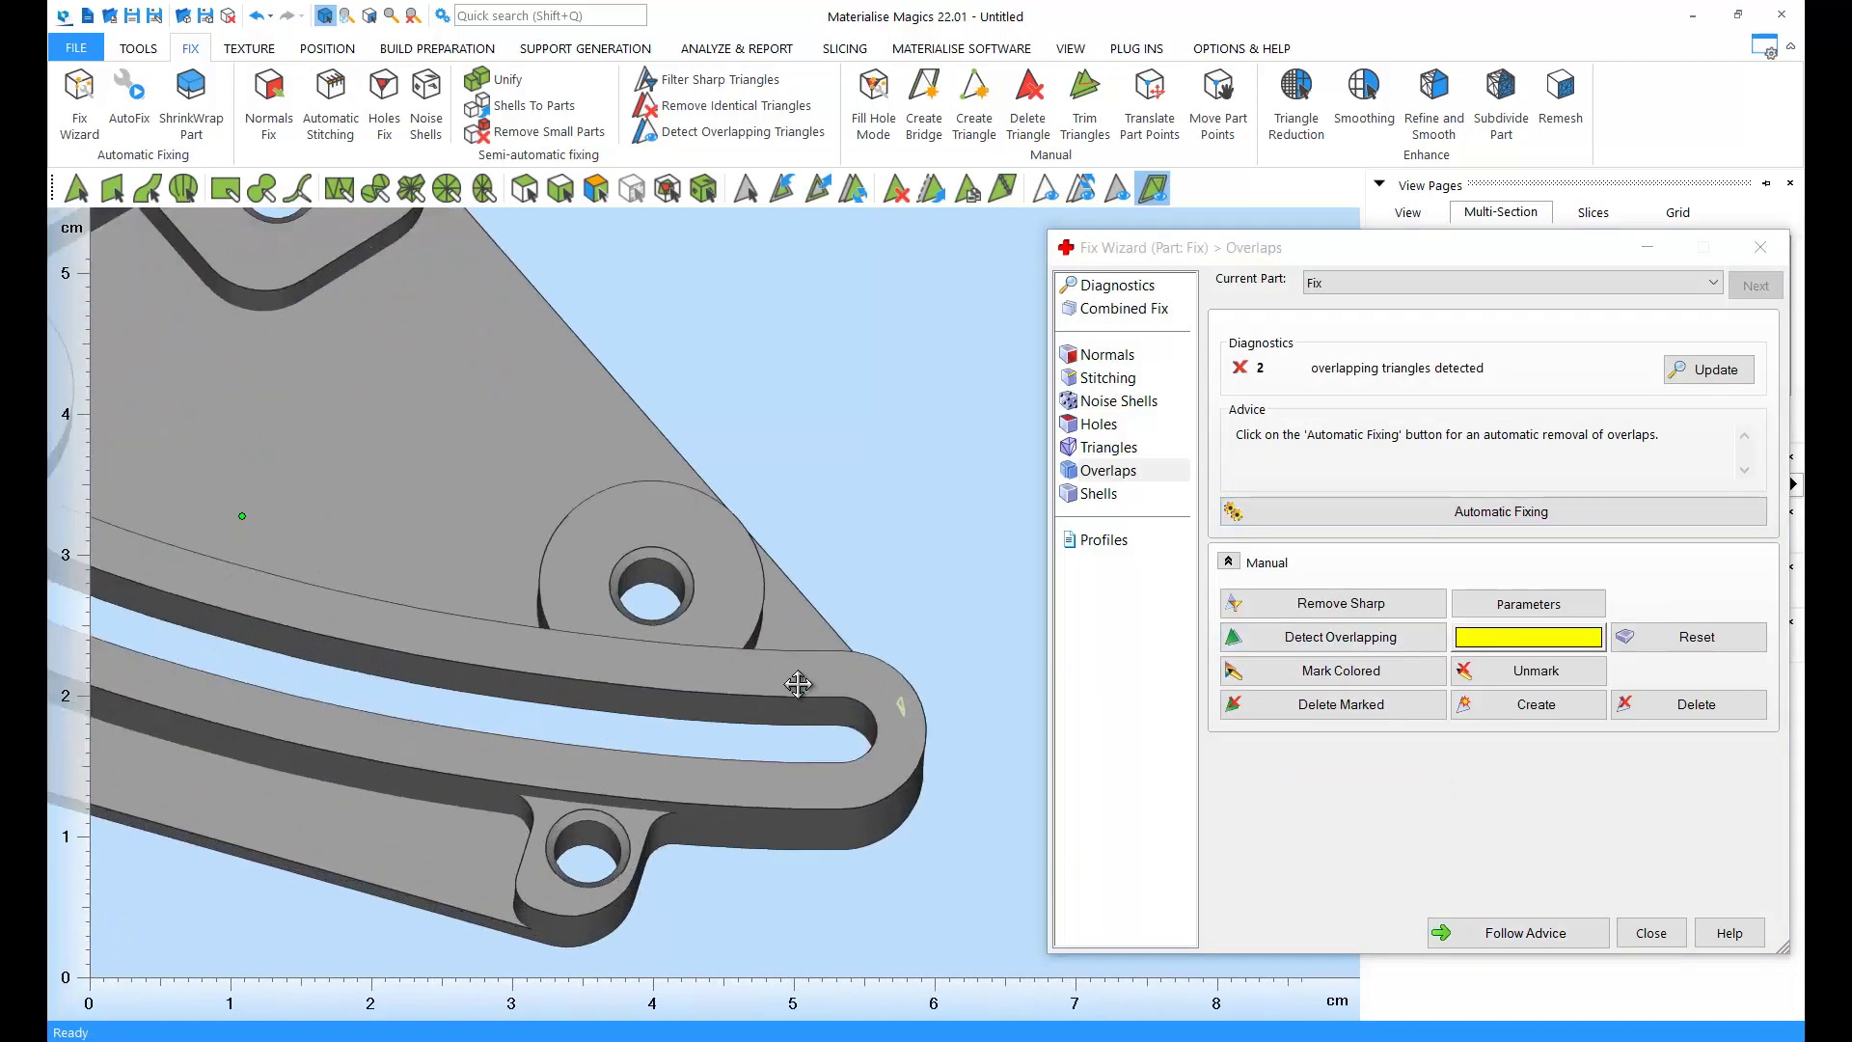
right_click_drag(798, 711, 468, 642)
scroll(776, 615, "up", 10)
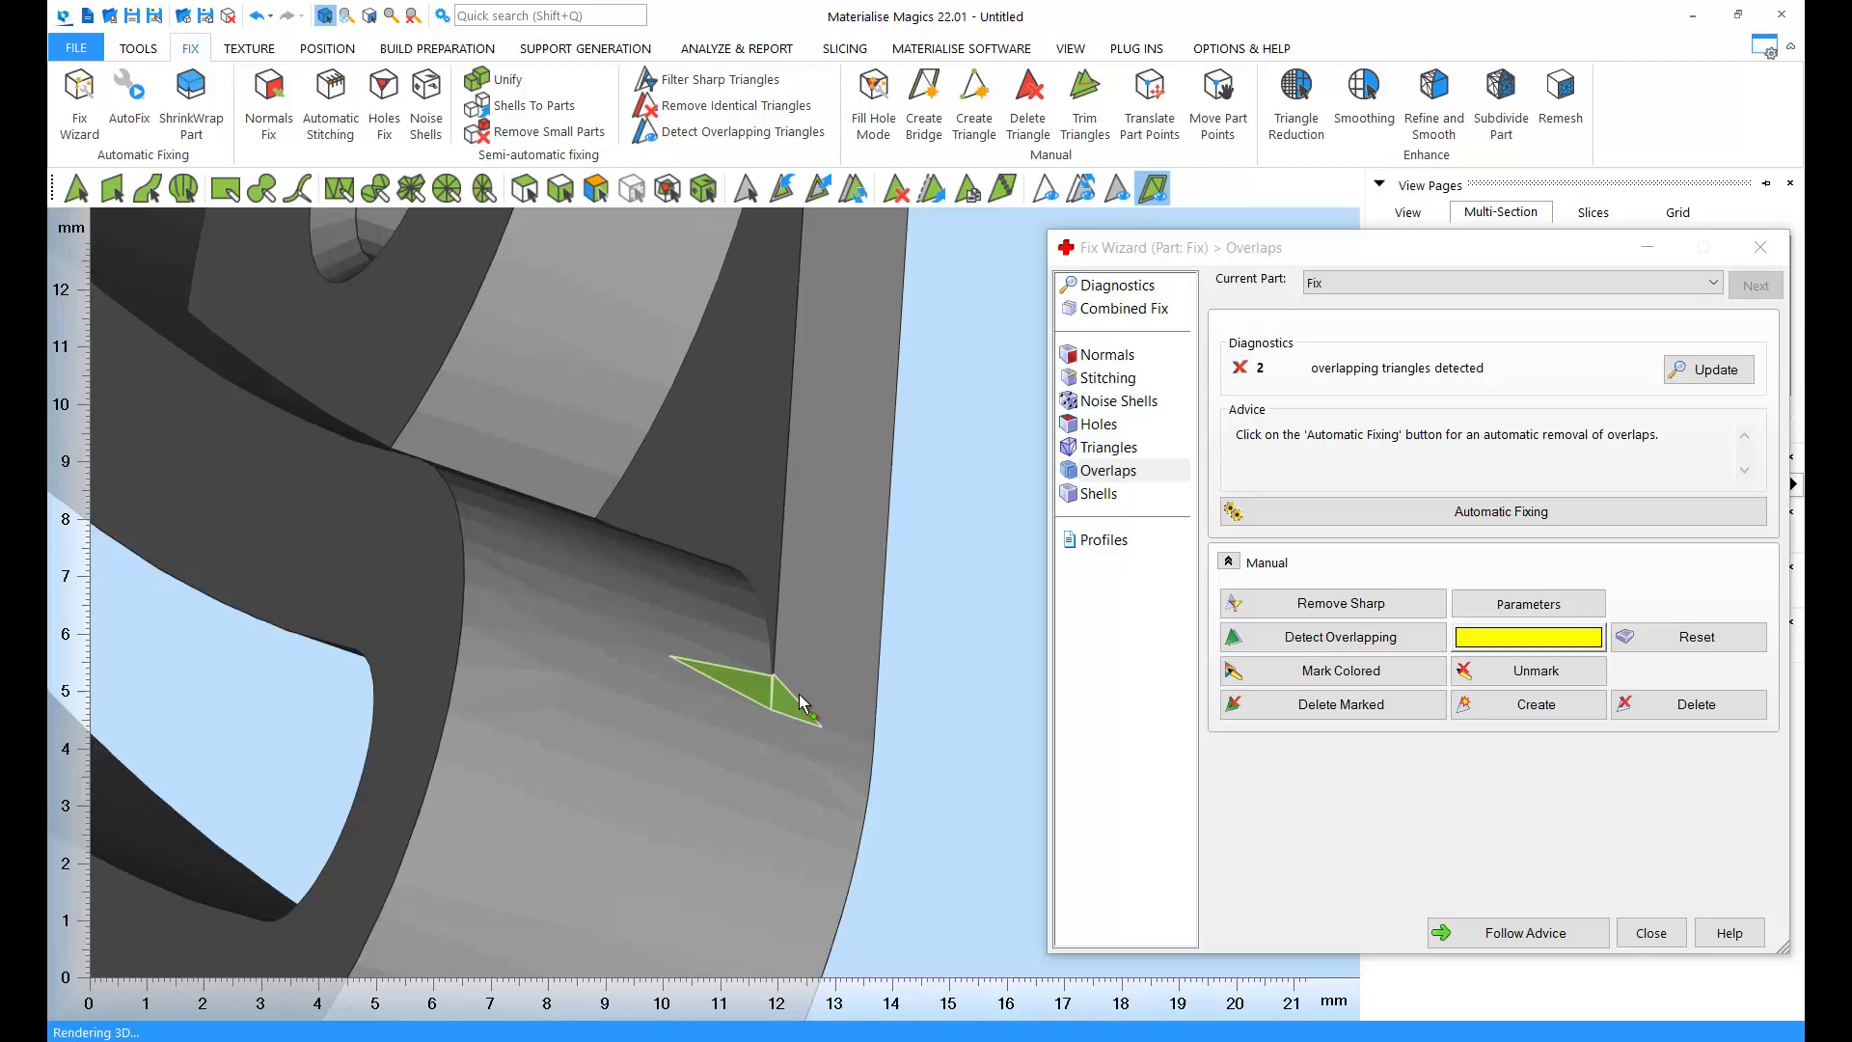
left_click(1218, 104)
scroll(707, 627, "up", 2)
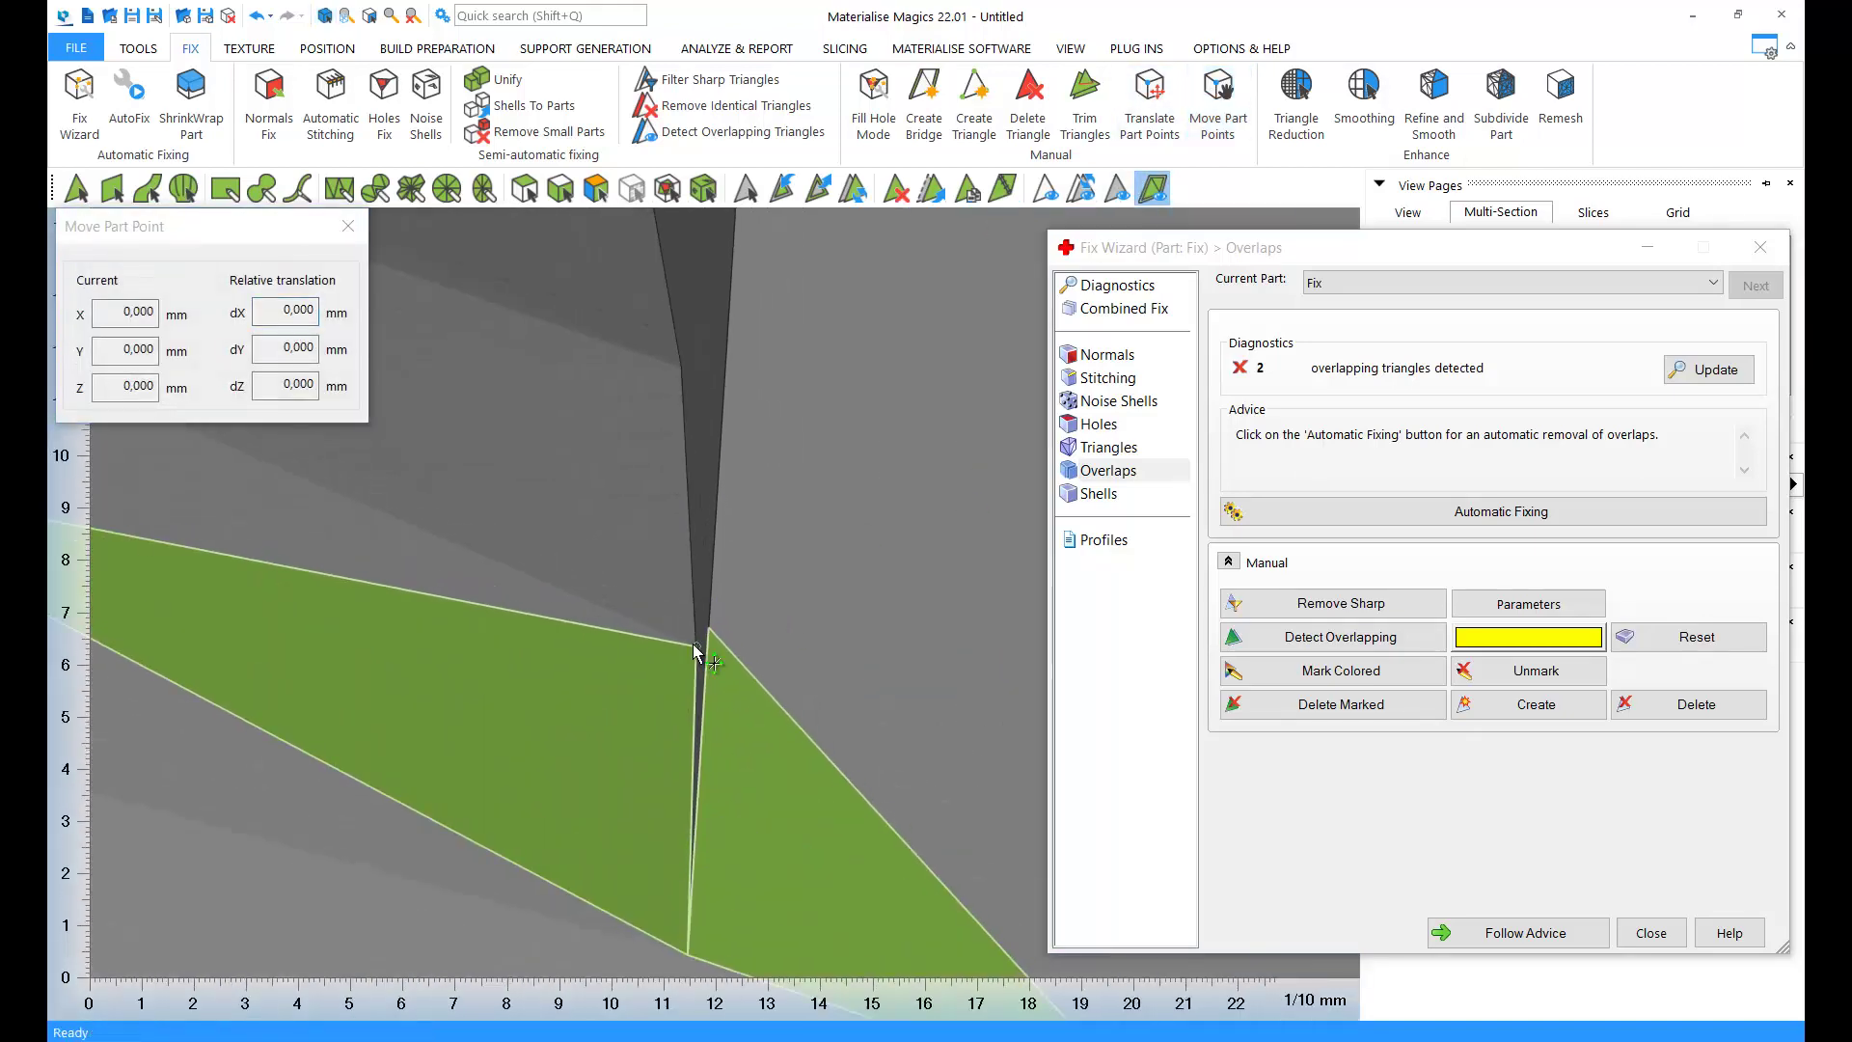
left_click_drag(694, 650, 689, 662)
scroll(767, 685, "down", 10)
scroll(767, 685, "down", 5)
left_click(1505, 933)
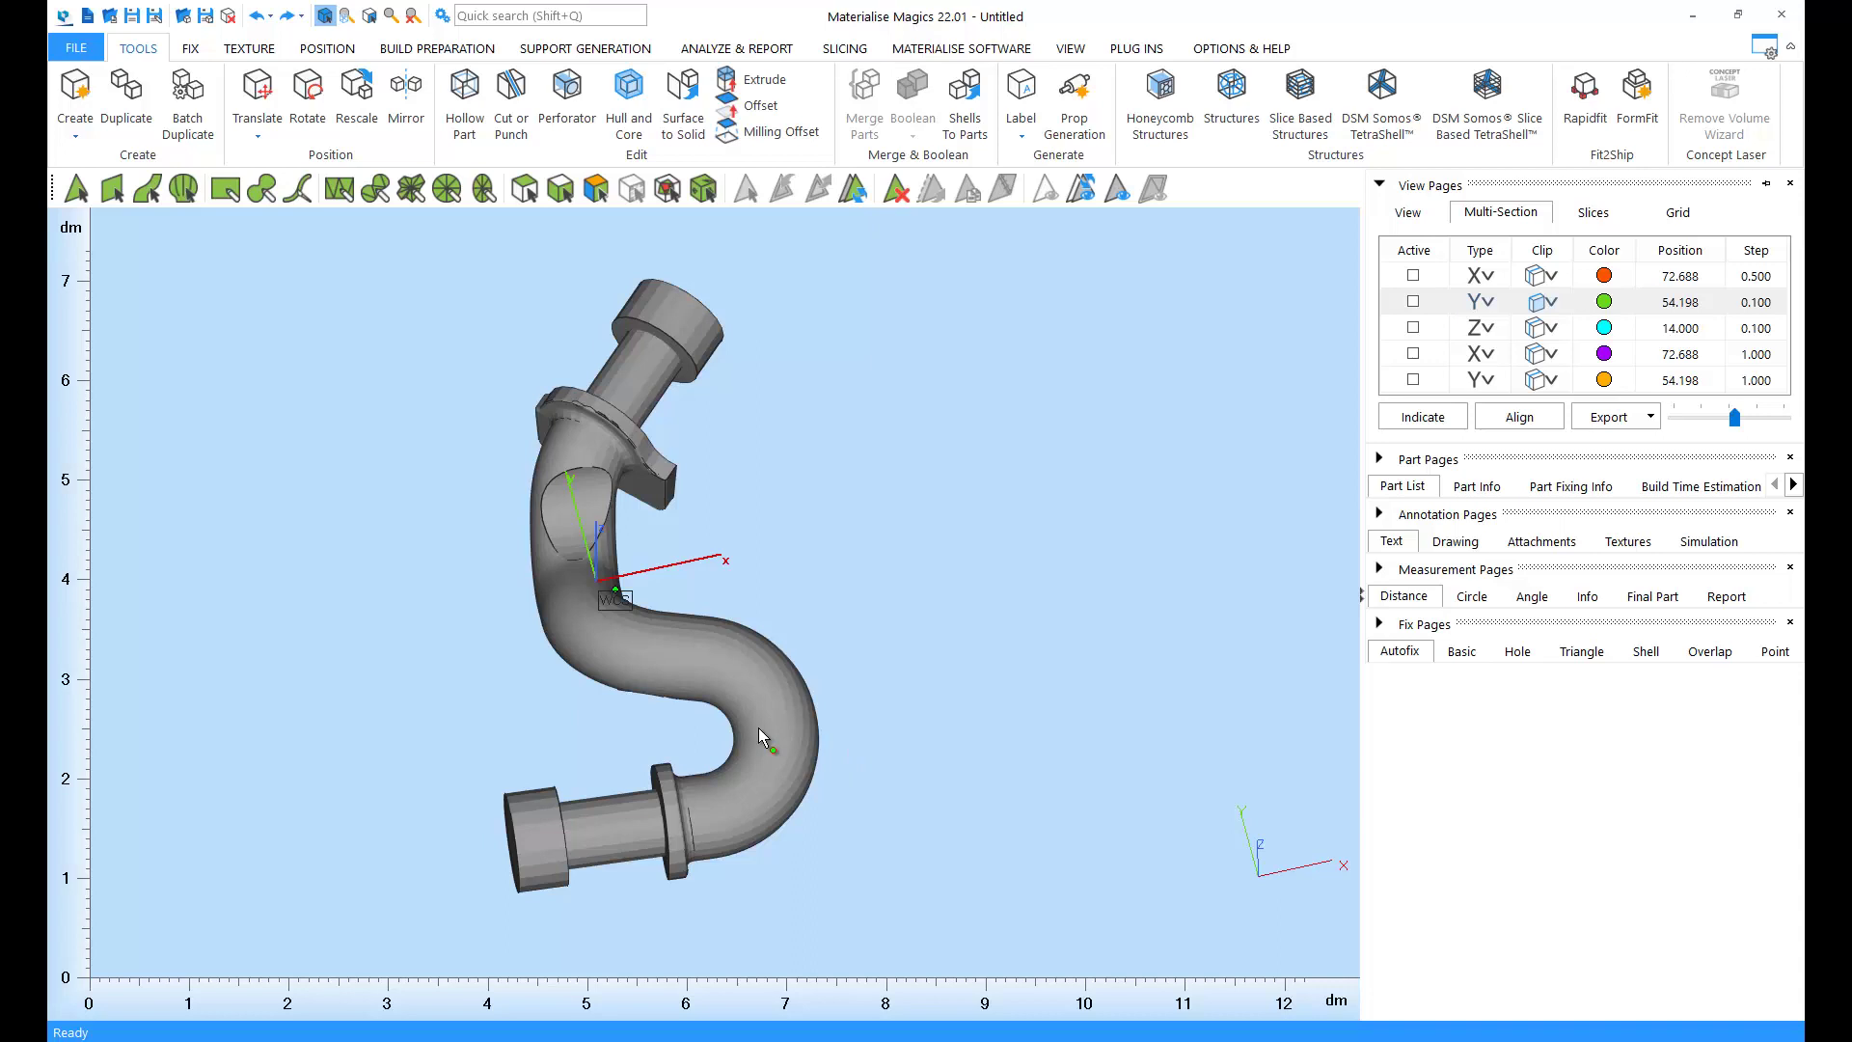
Hollow the S-shaped pipe with default Hollow Part settings, viewing it clipped at the Y section
left_click(1413, 301)
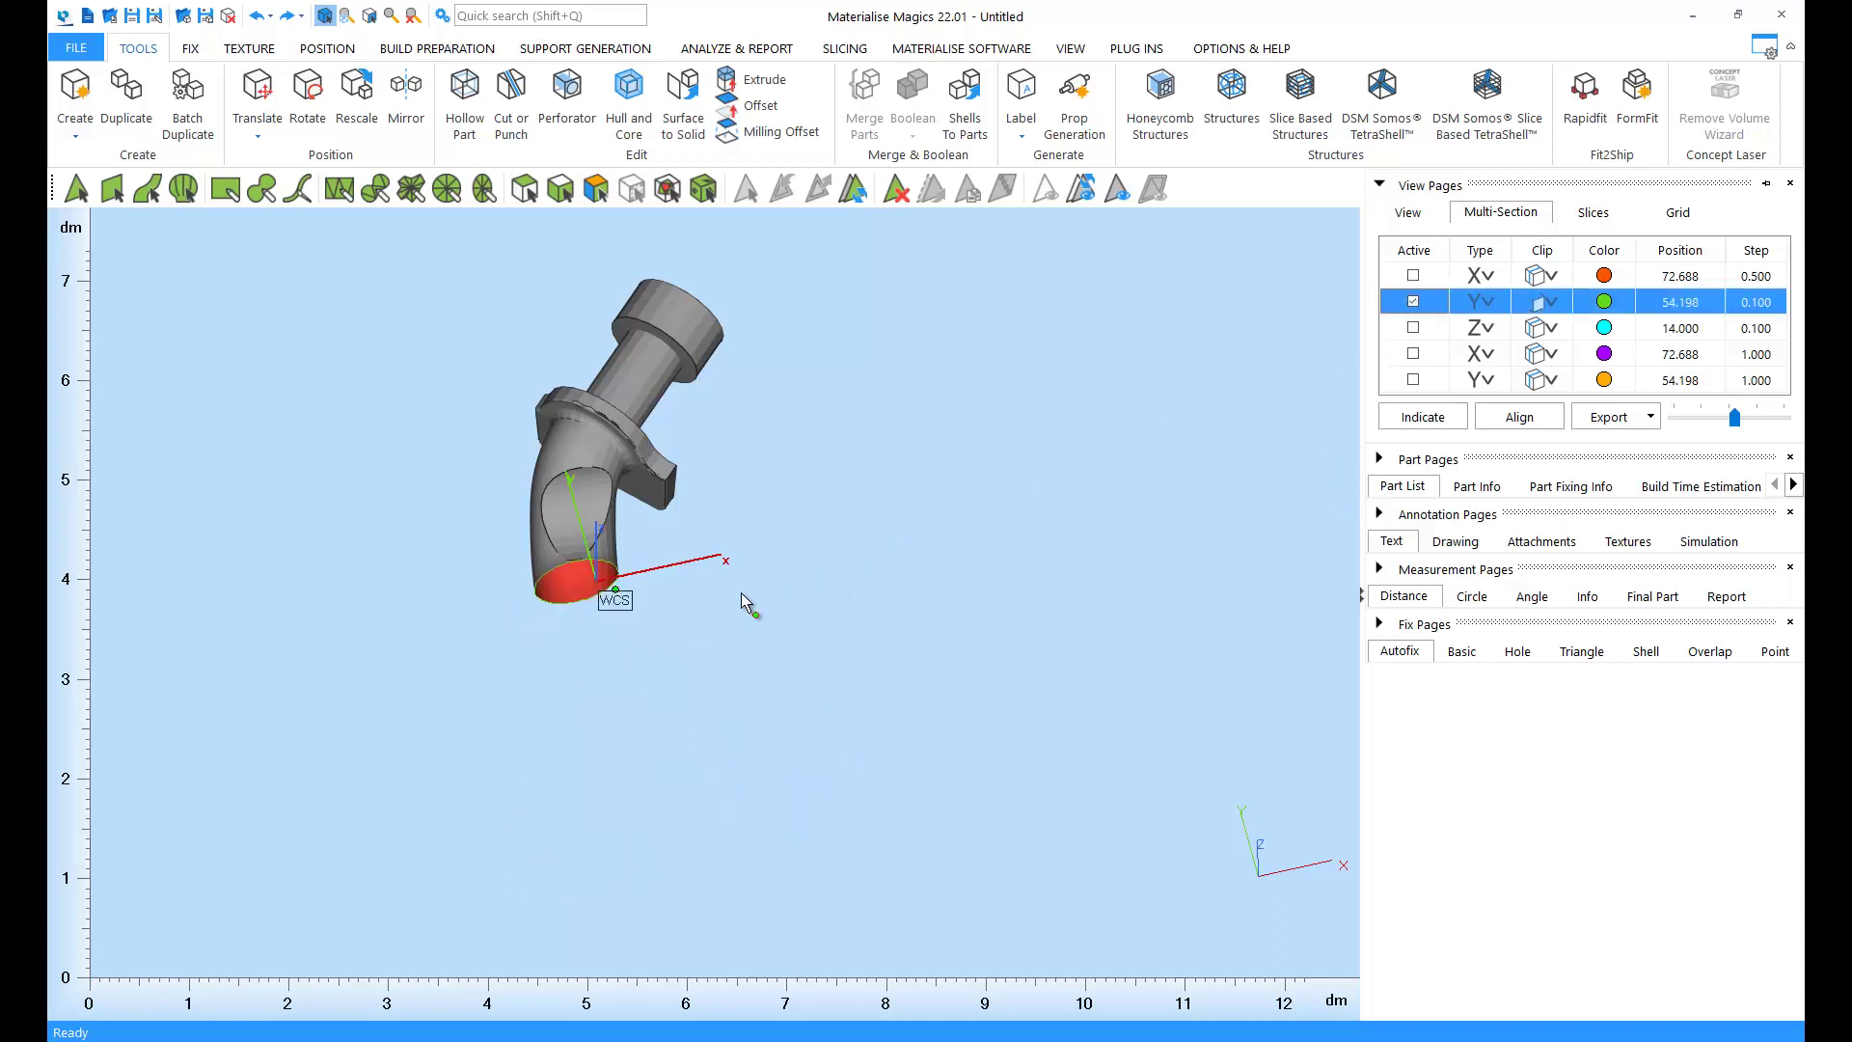
right_click_drag(765, 581, 729, 503)
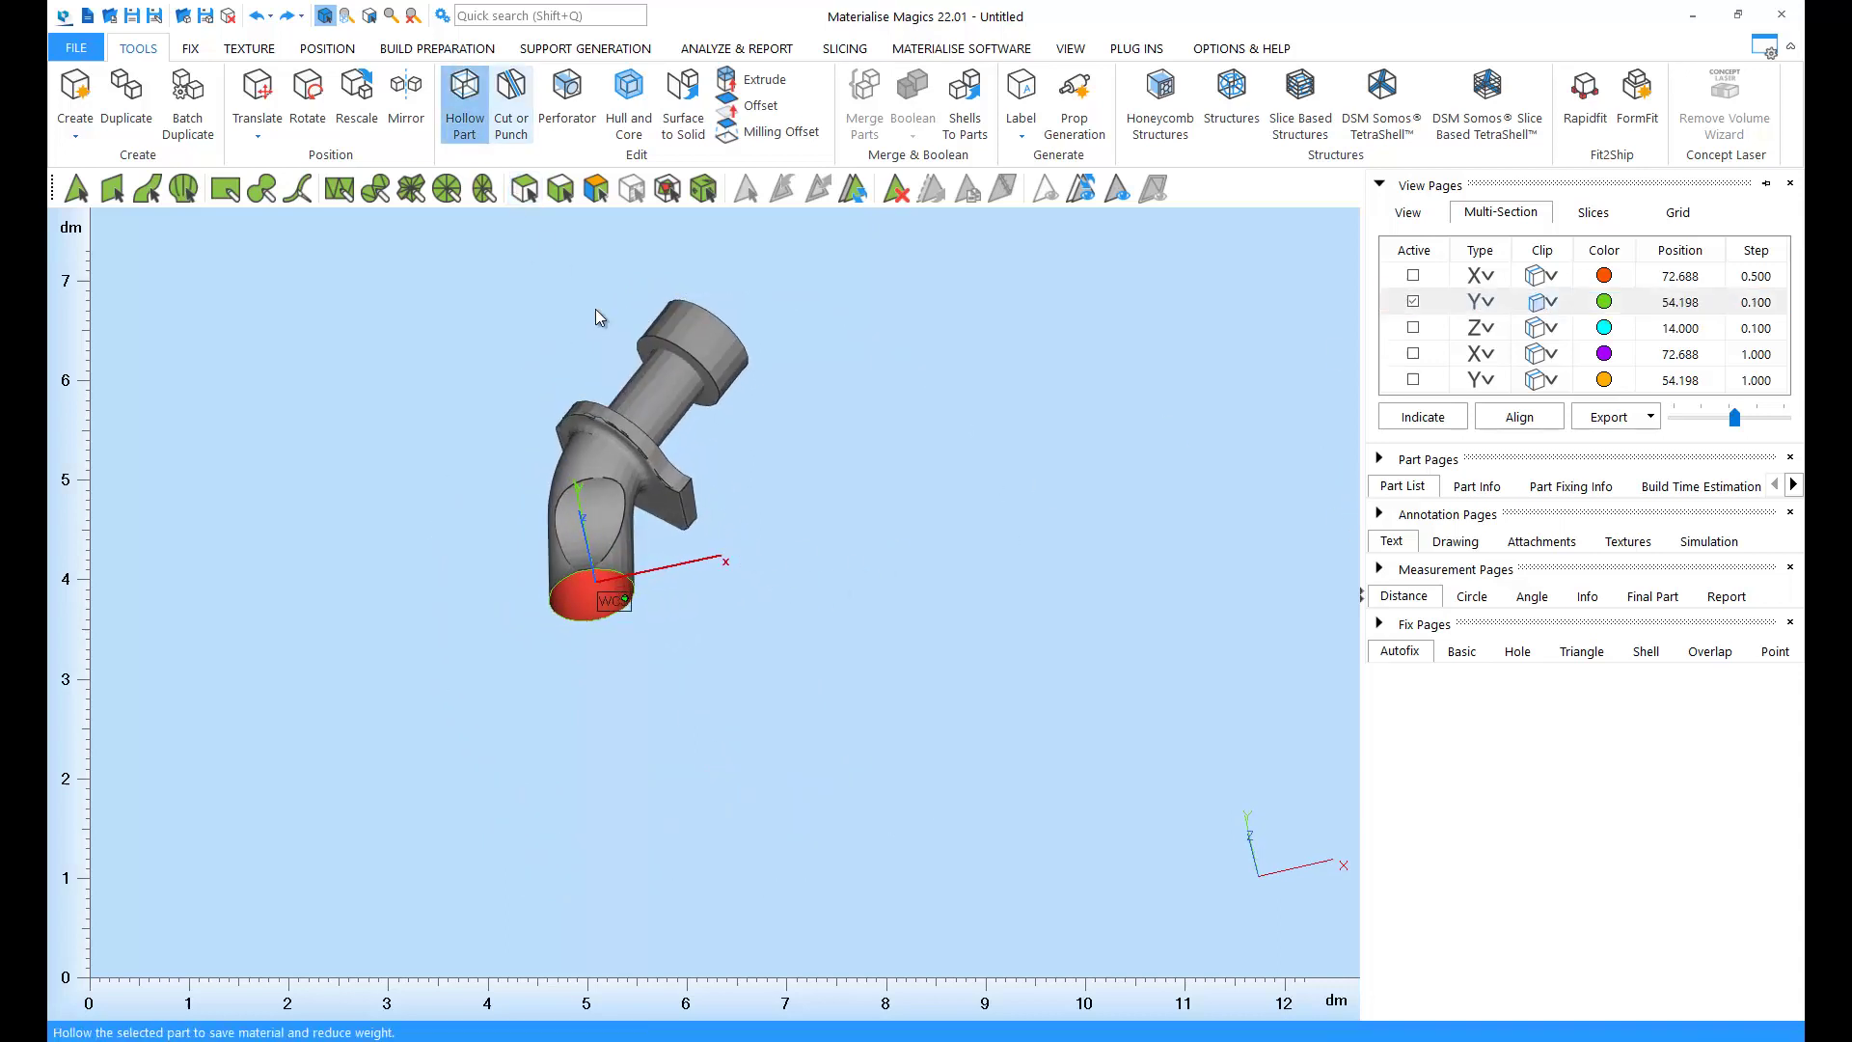
left_click(464, 102)
left_click(994, 700)
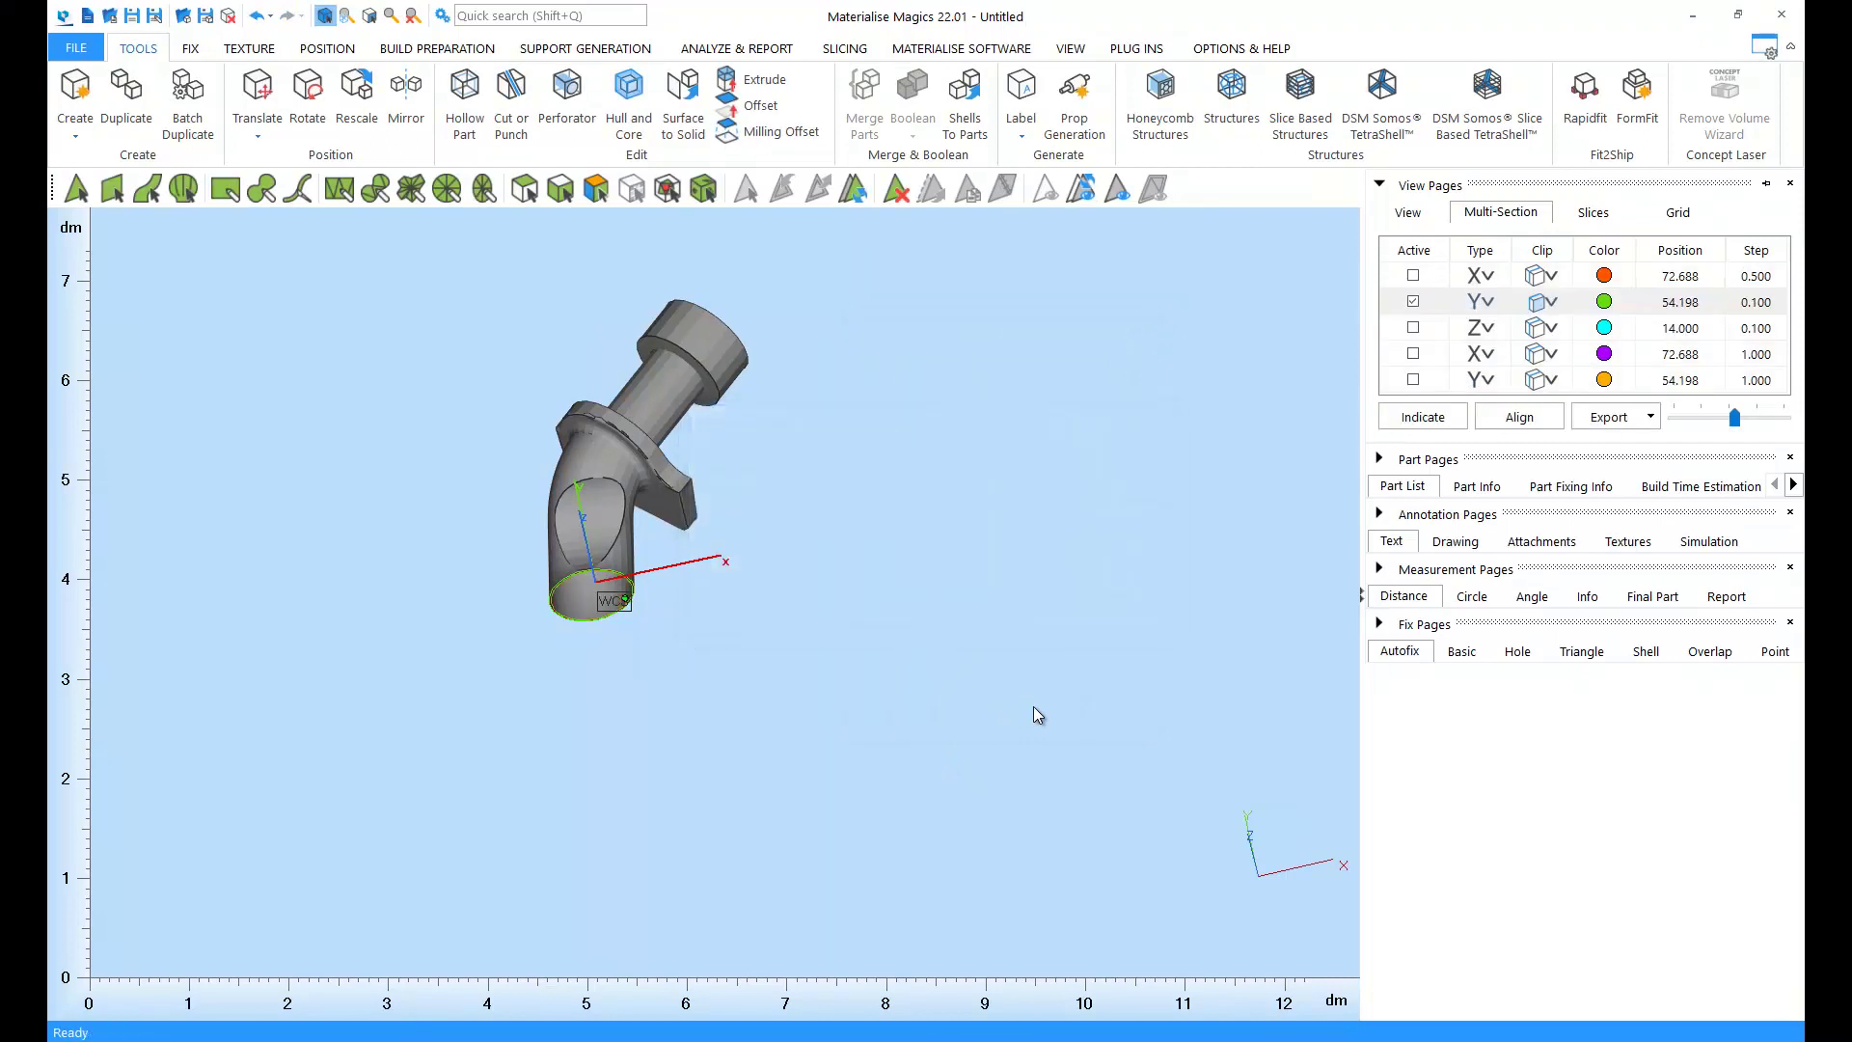
right_click_drag(715, 628, 608, 338)
left_click(1413, 302)
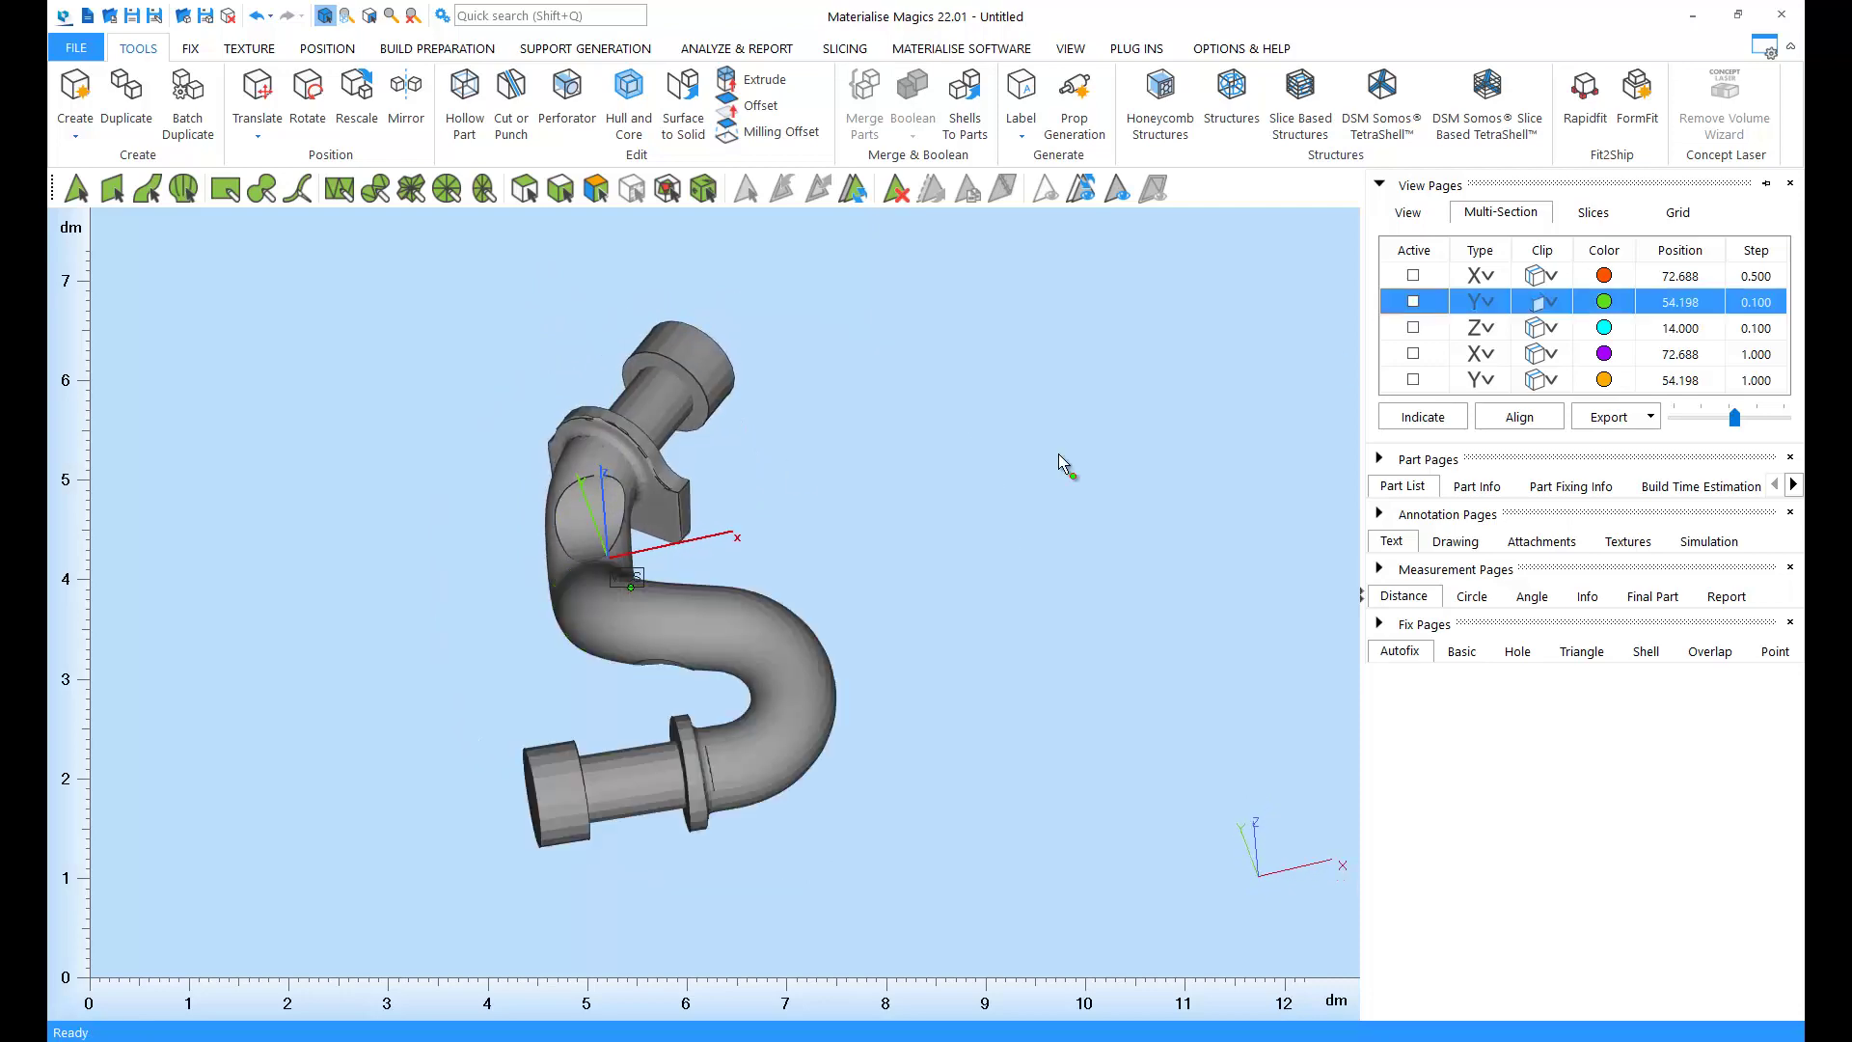
Cut the pipe into two pieces along a square-toothed polyline
left_click(508, 129)
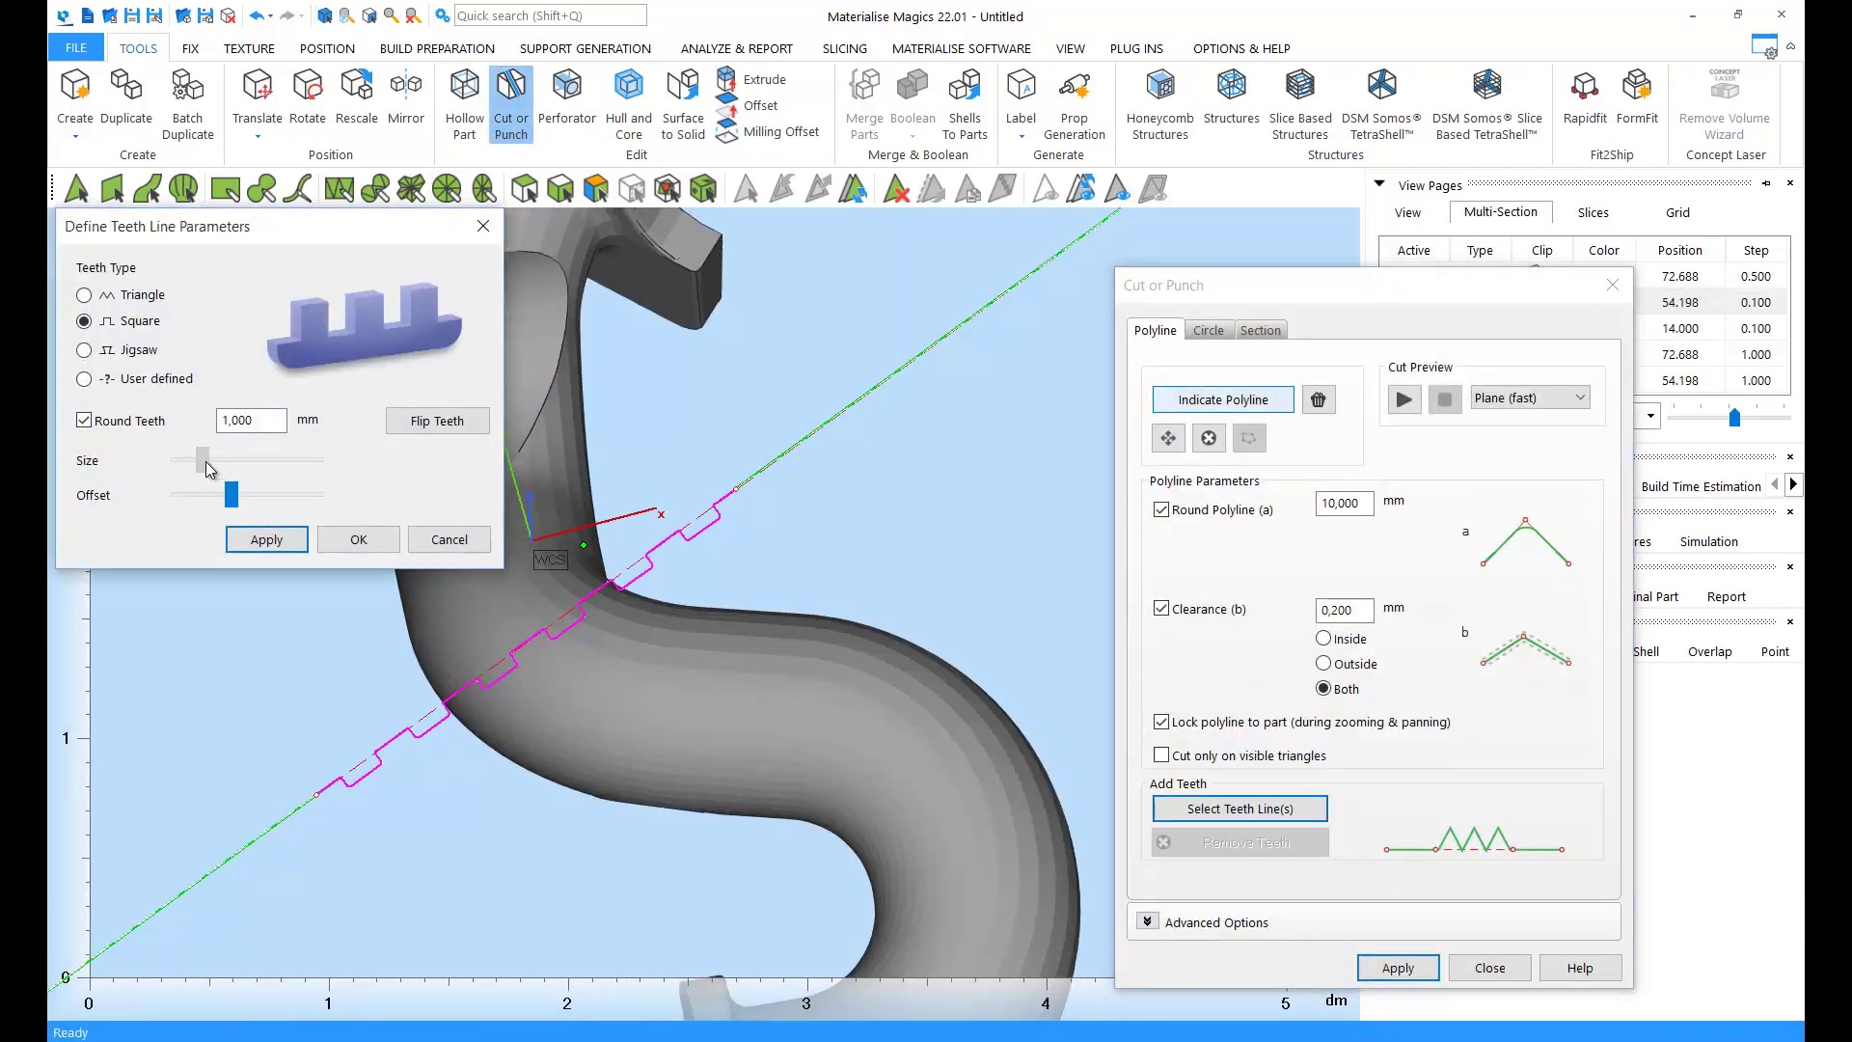
left_click_drag(302, 508, 231, 508)
left_click(358, 539)
left_click(1398, 968)
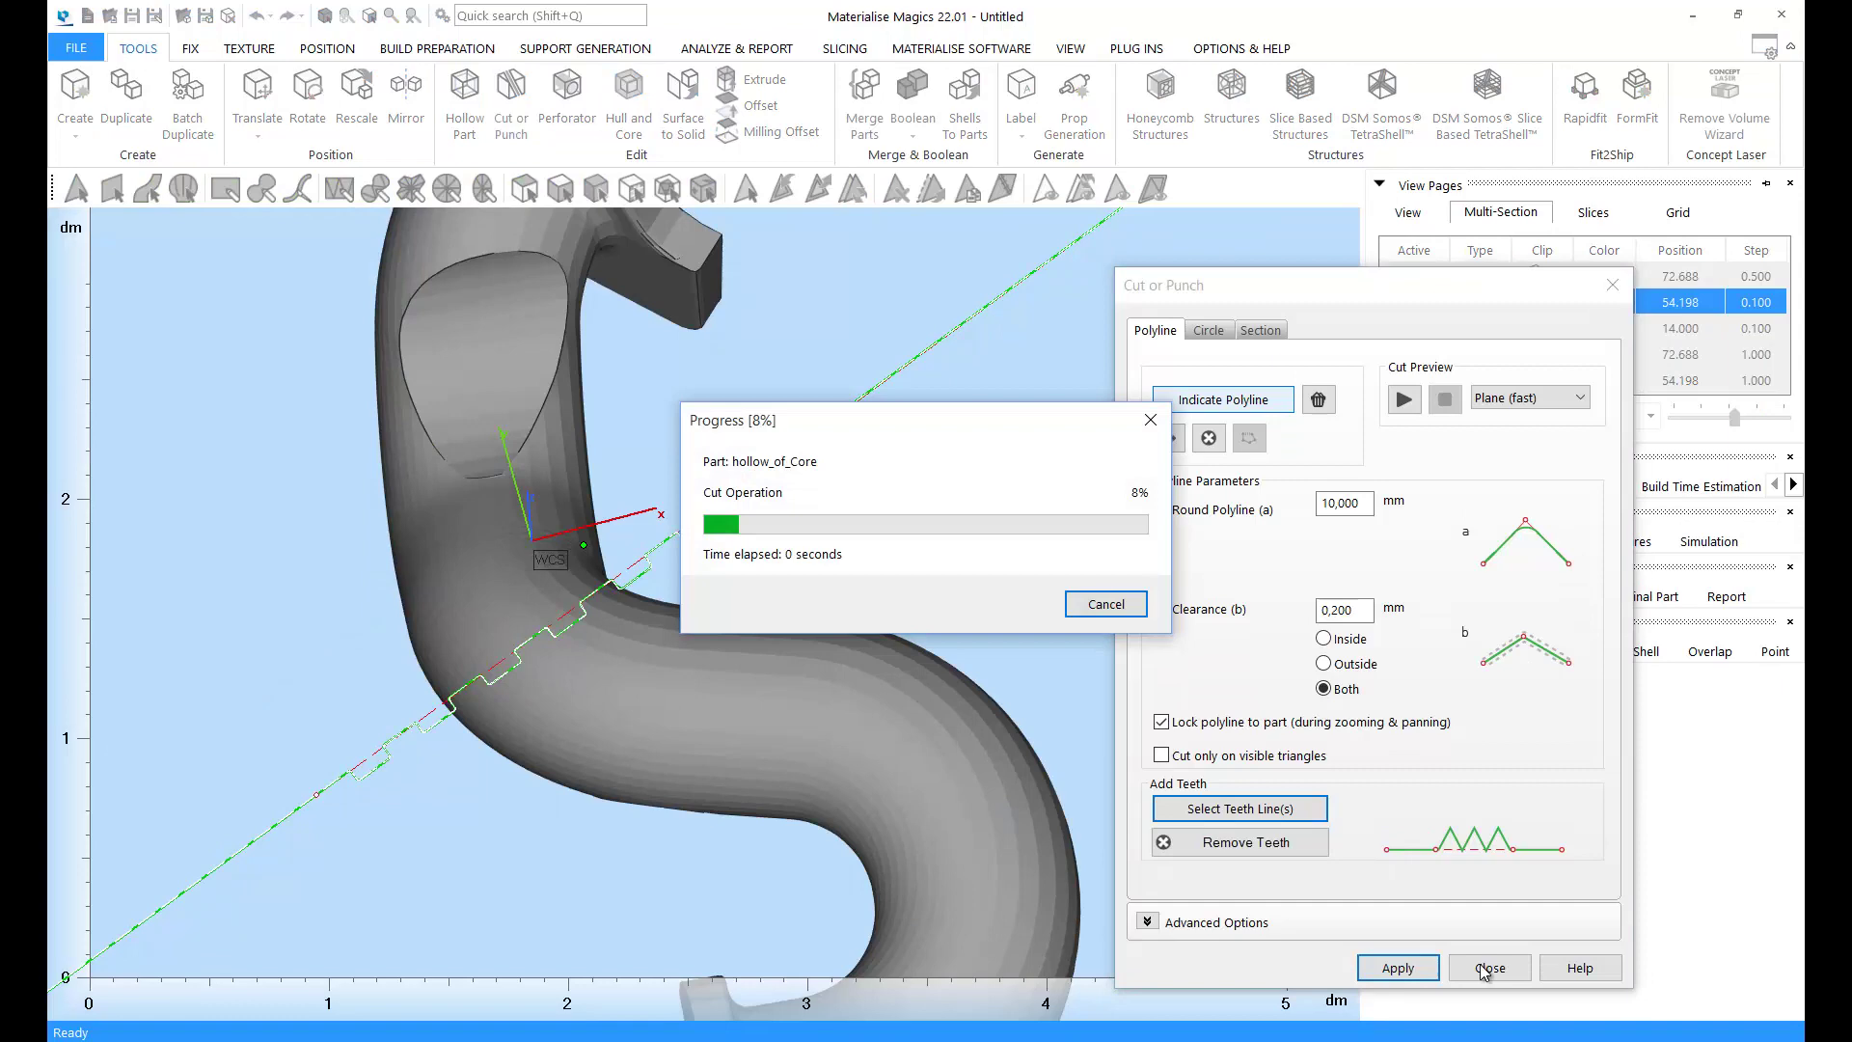
left_click(1490, 968)
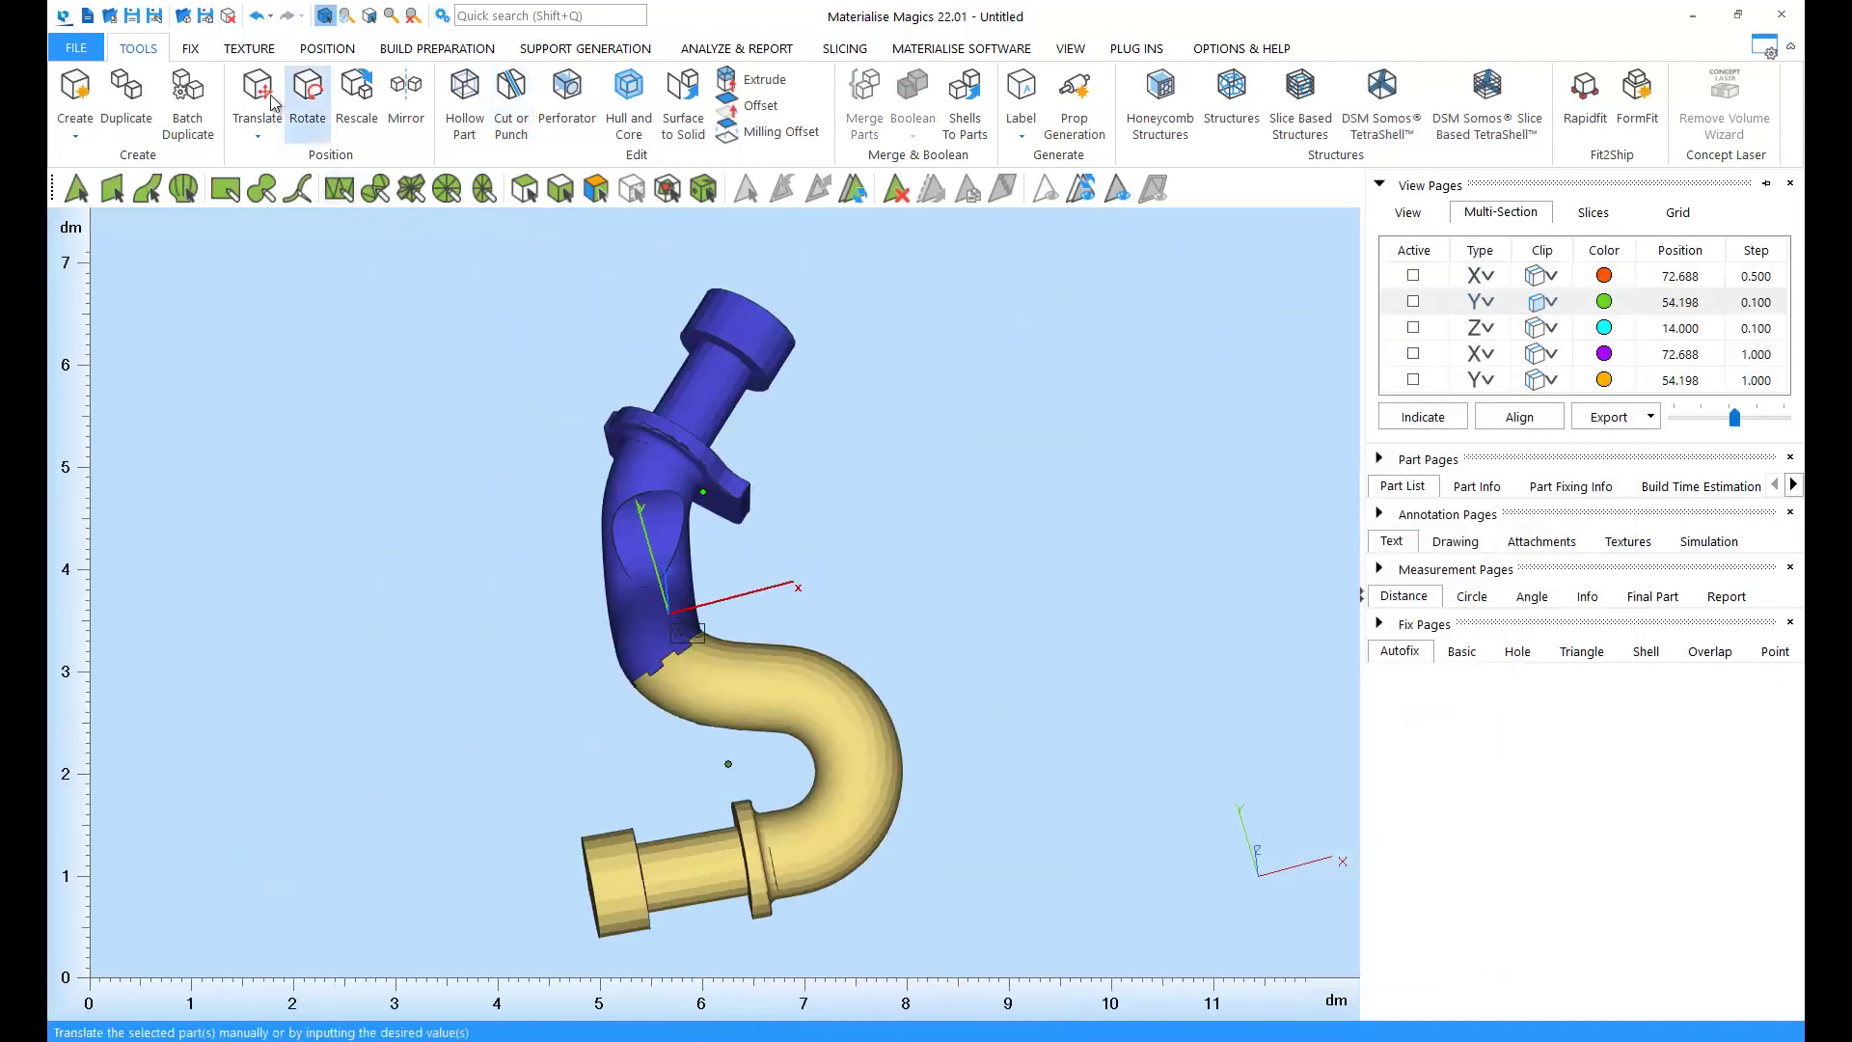
Translate the blue and yellow pieces apart and rejoin them to inspect the stepped seam
left_click(256, 101)
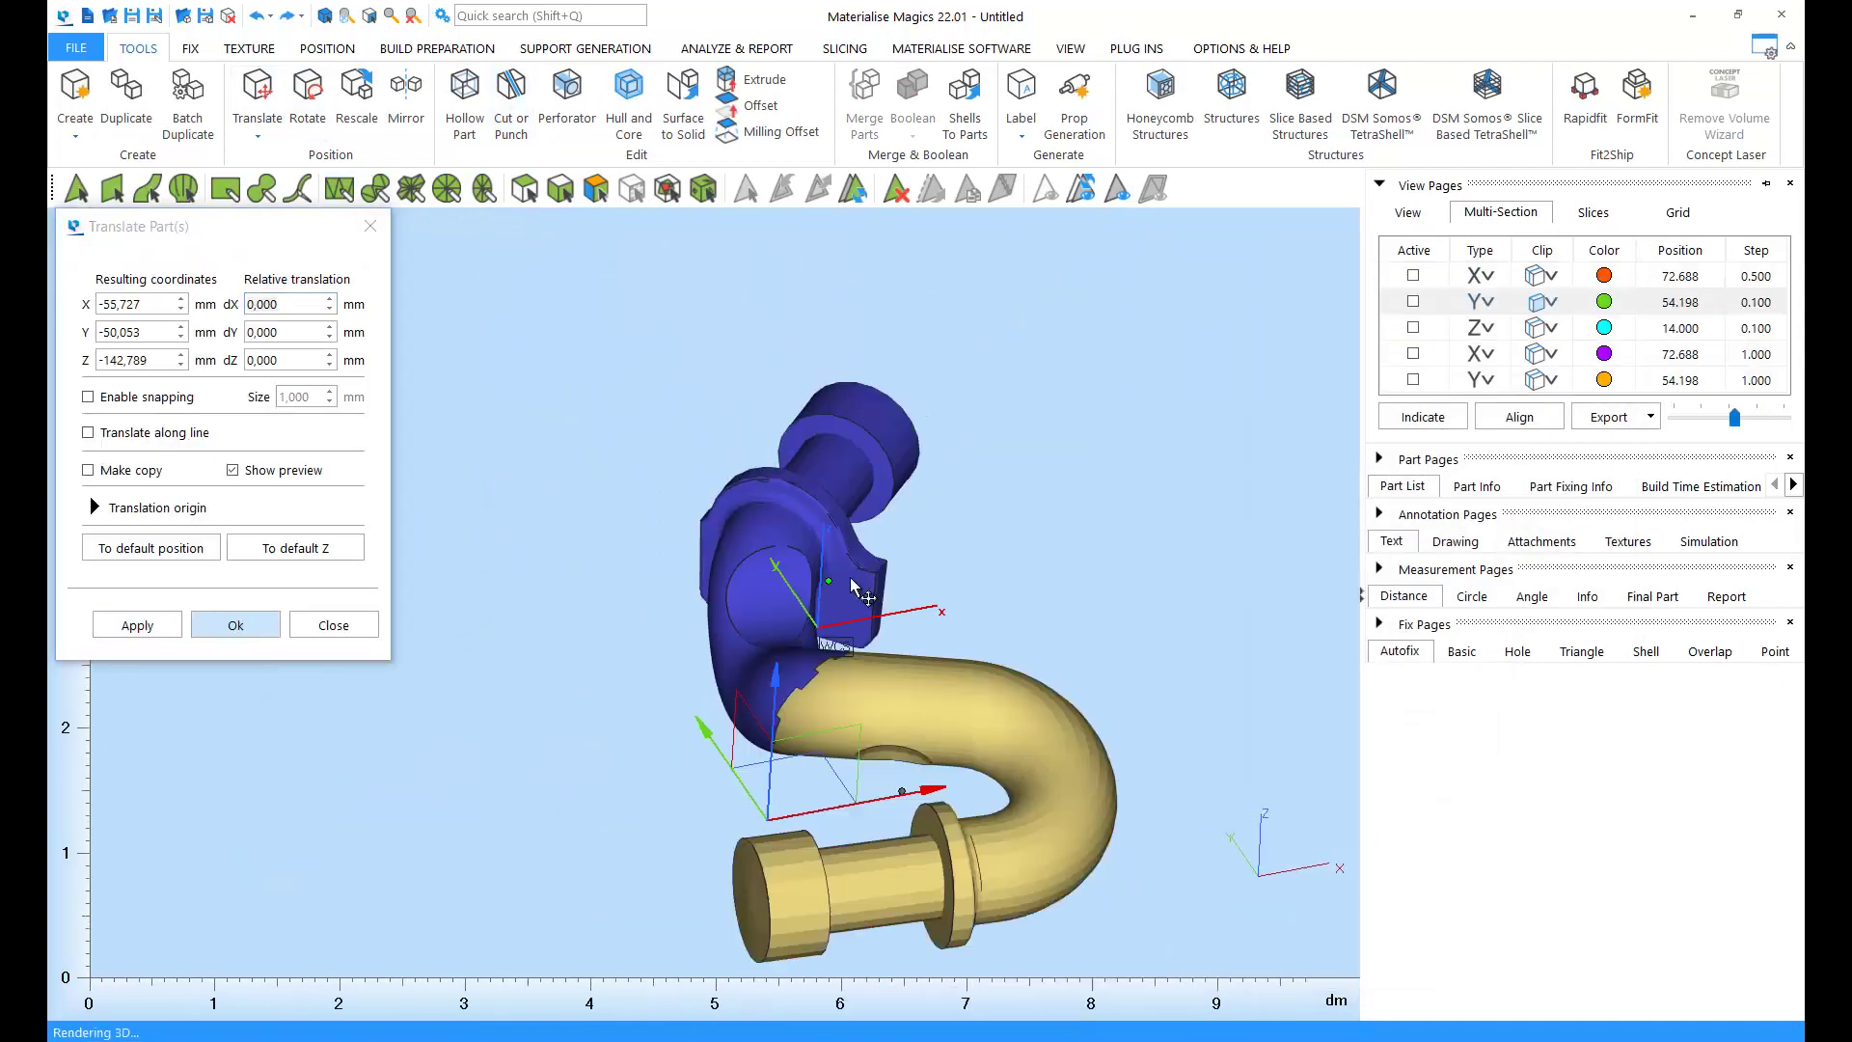
right_click_drag(1023, 540, 1003, 483)
left_click_drag(675, 434, 637, 463)
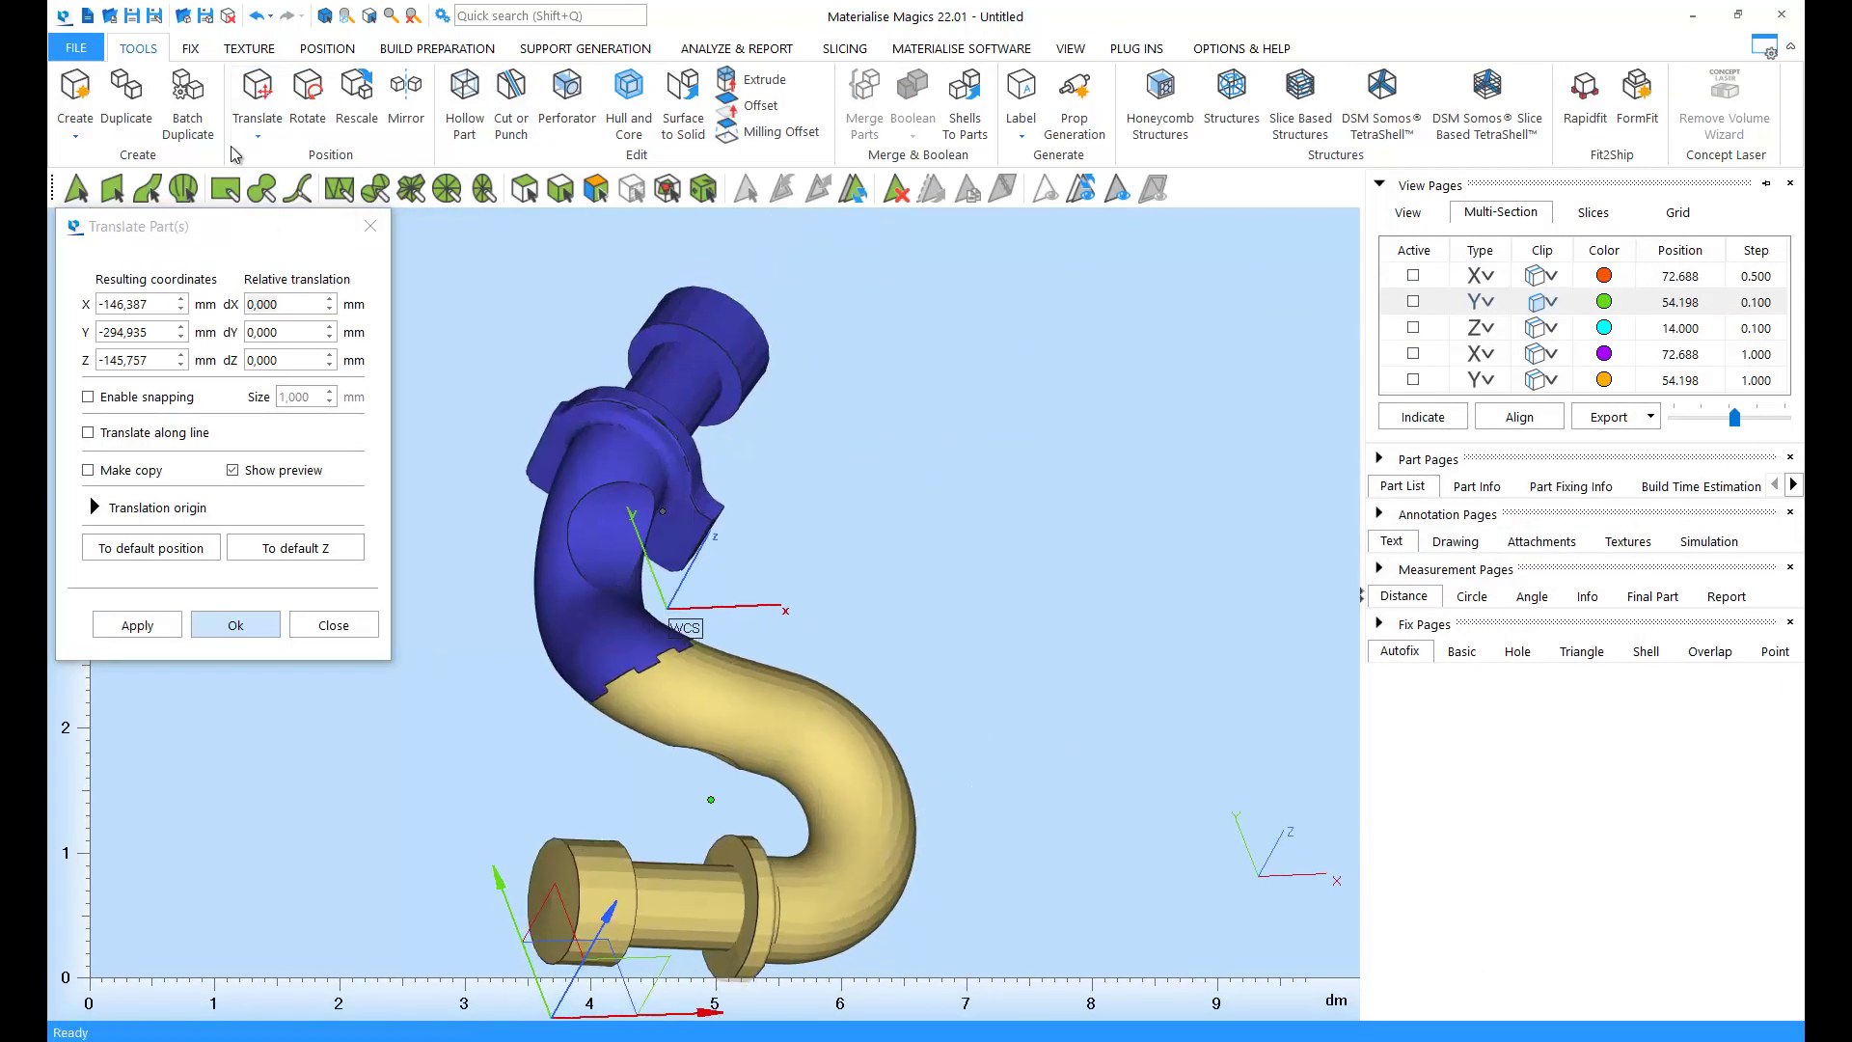
right_click_drag(868, 482, 511, 612)
scroll(938, 657, "up", 5)
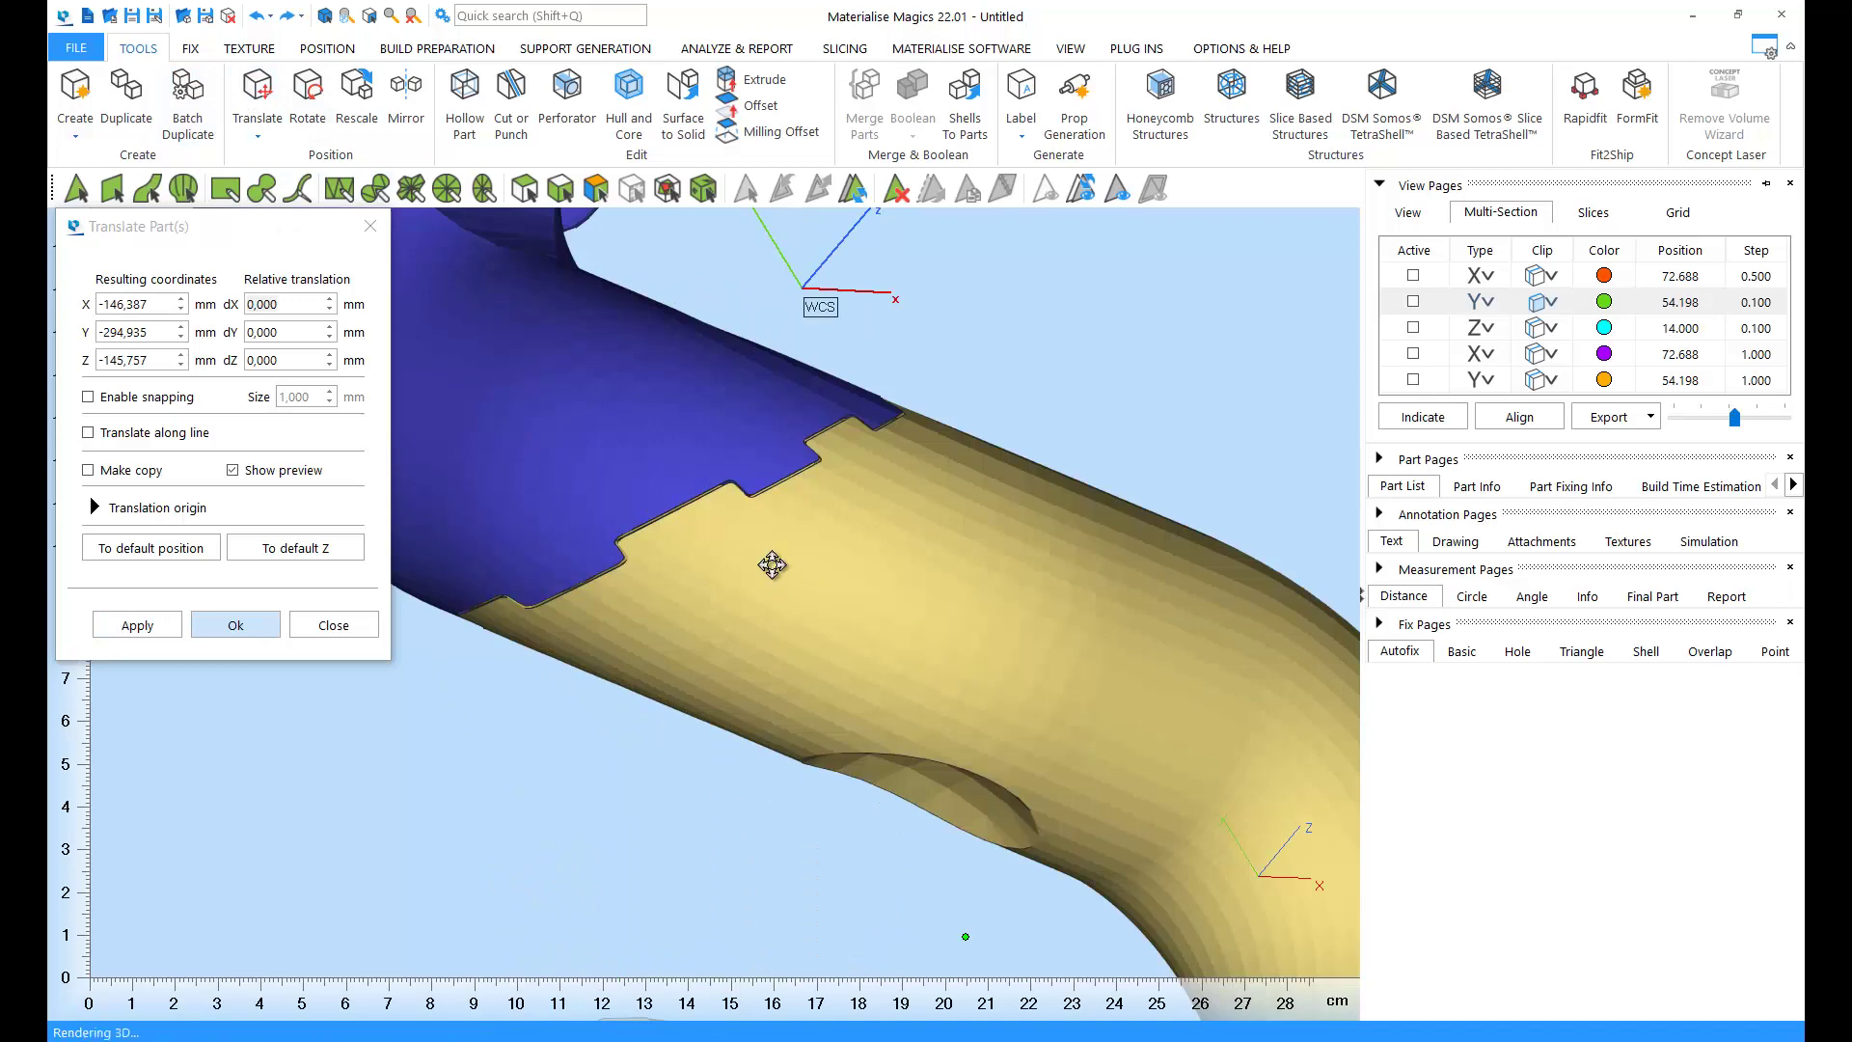
right_click_drag(773, 566, 927, 583)
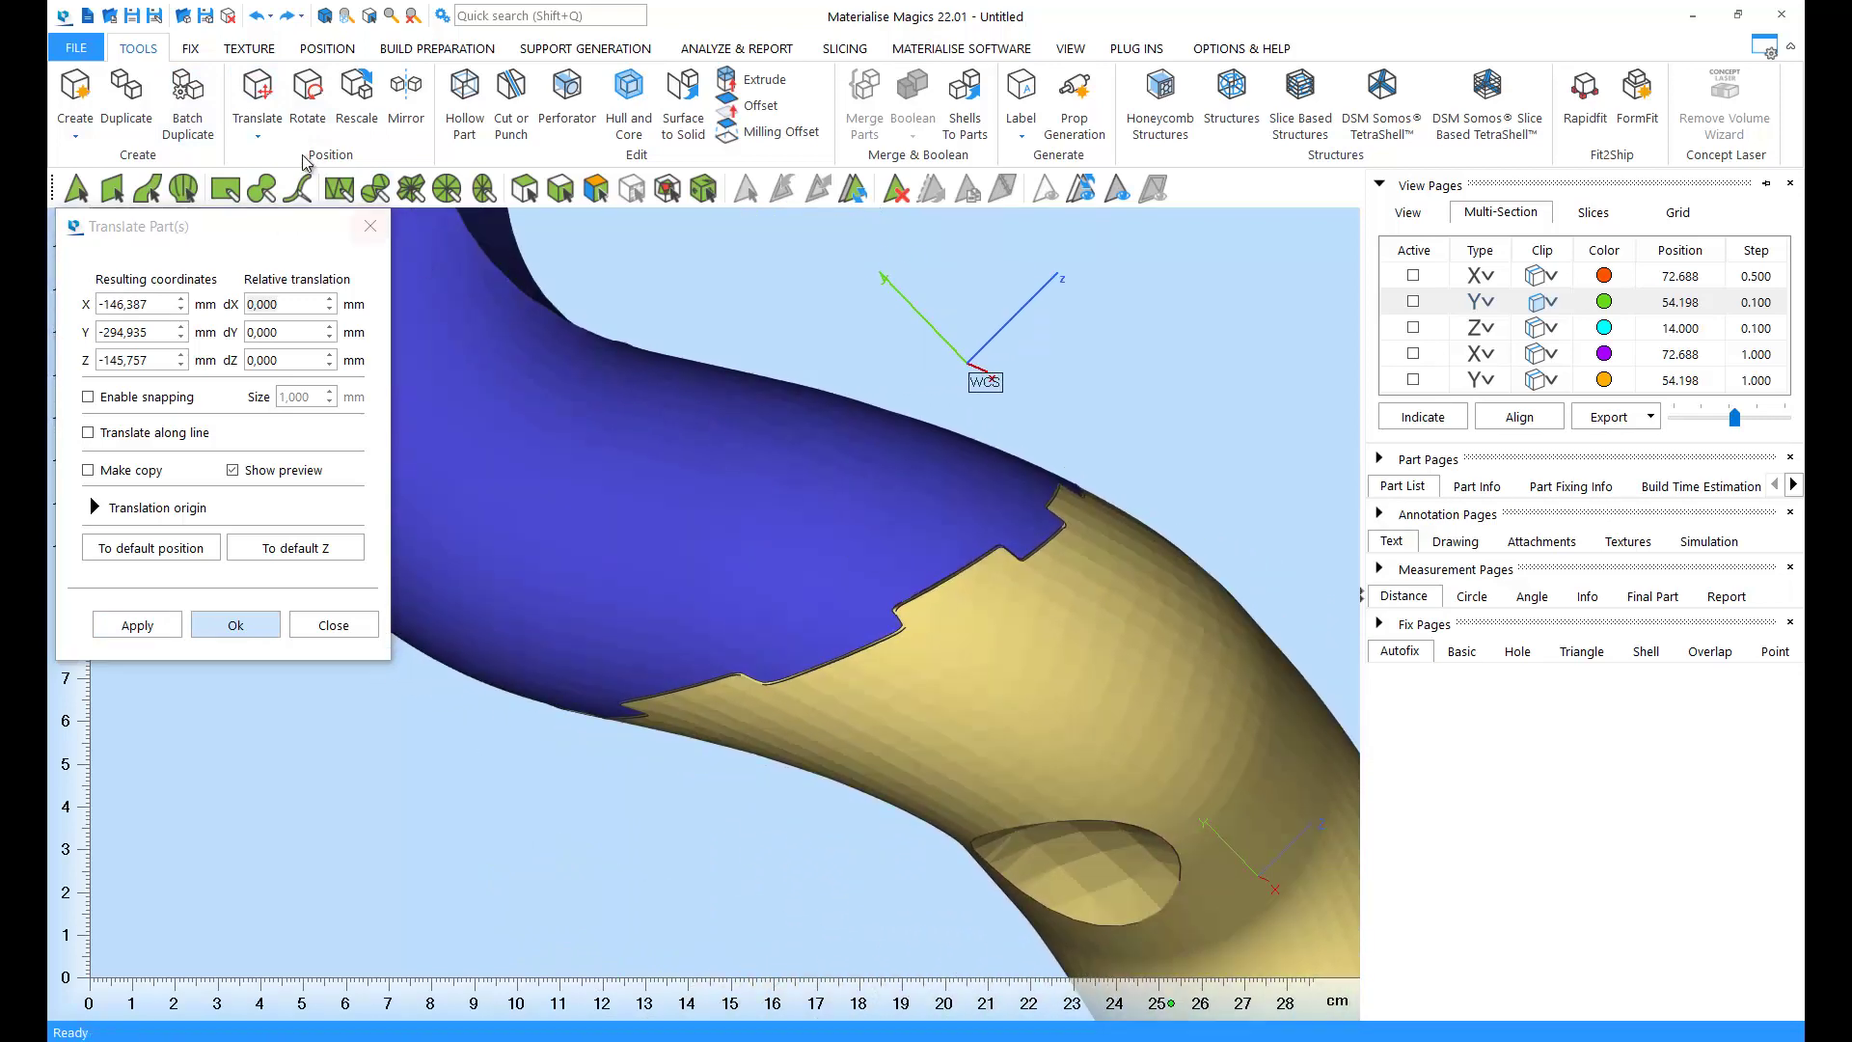
scroll(772, 741, "down", 5)
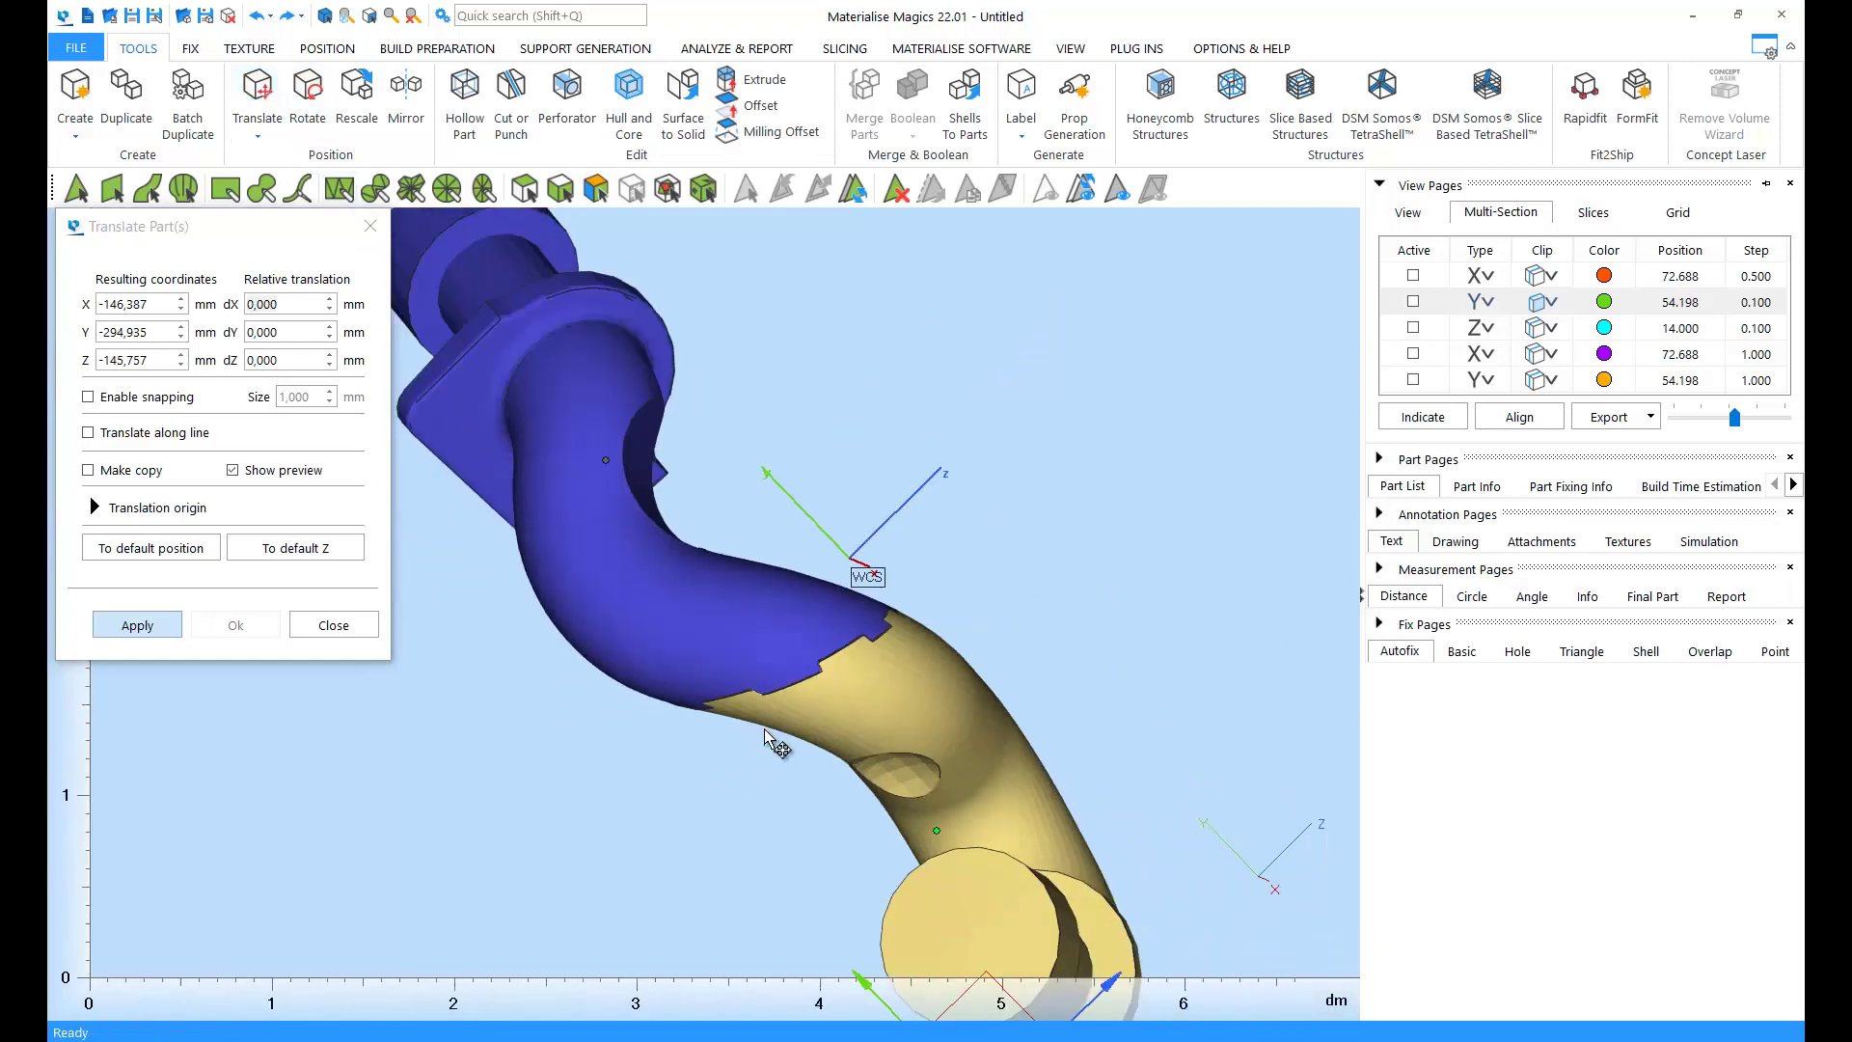
scroll(767, 738, "down", 2)
mouse_move(796, 856)
left_mouse_down()
mouse_move(844, 905)
mouse_move(809, 867)
left_mouse_up()
right_click_drag(809, 866, 772, 670)
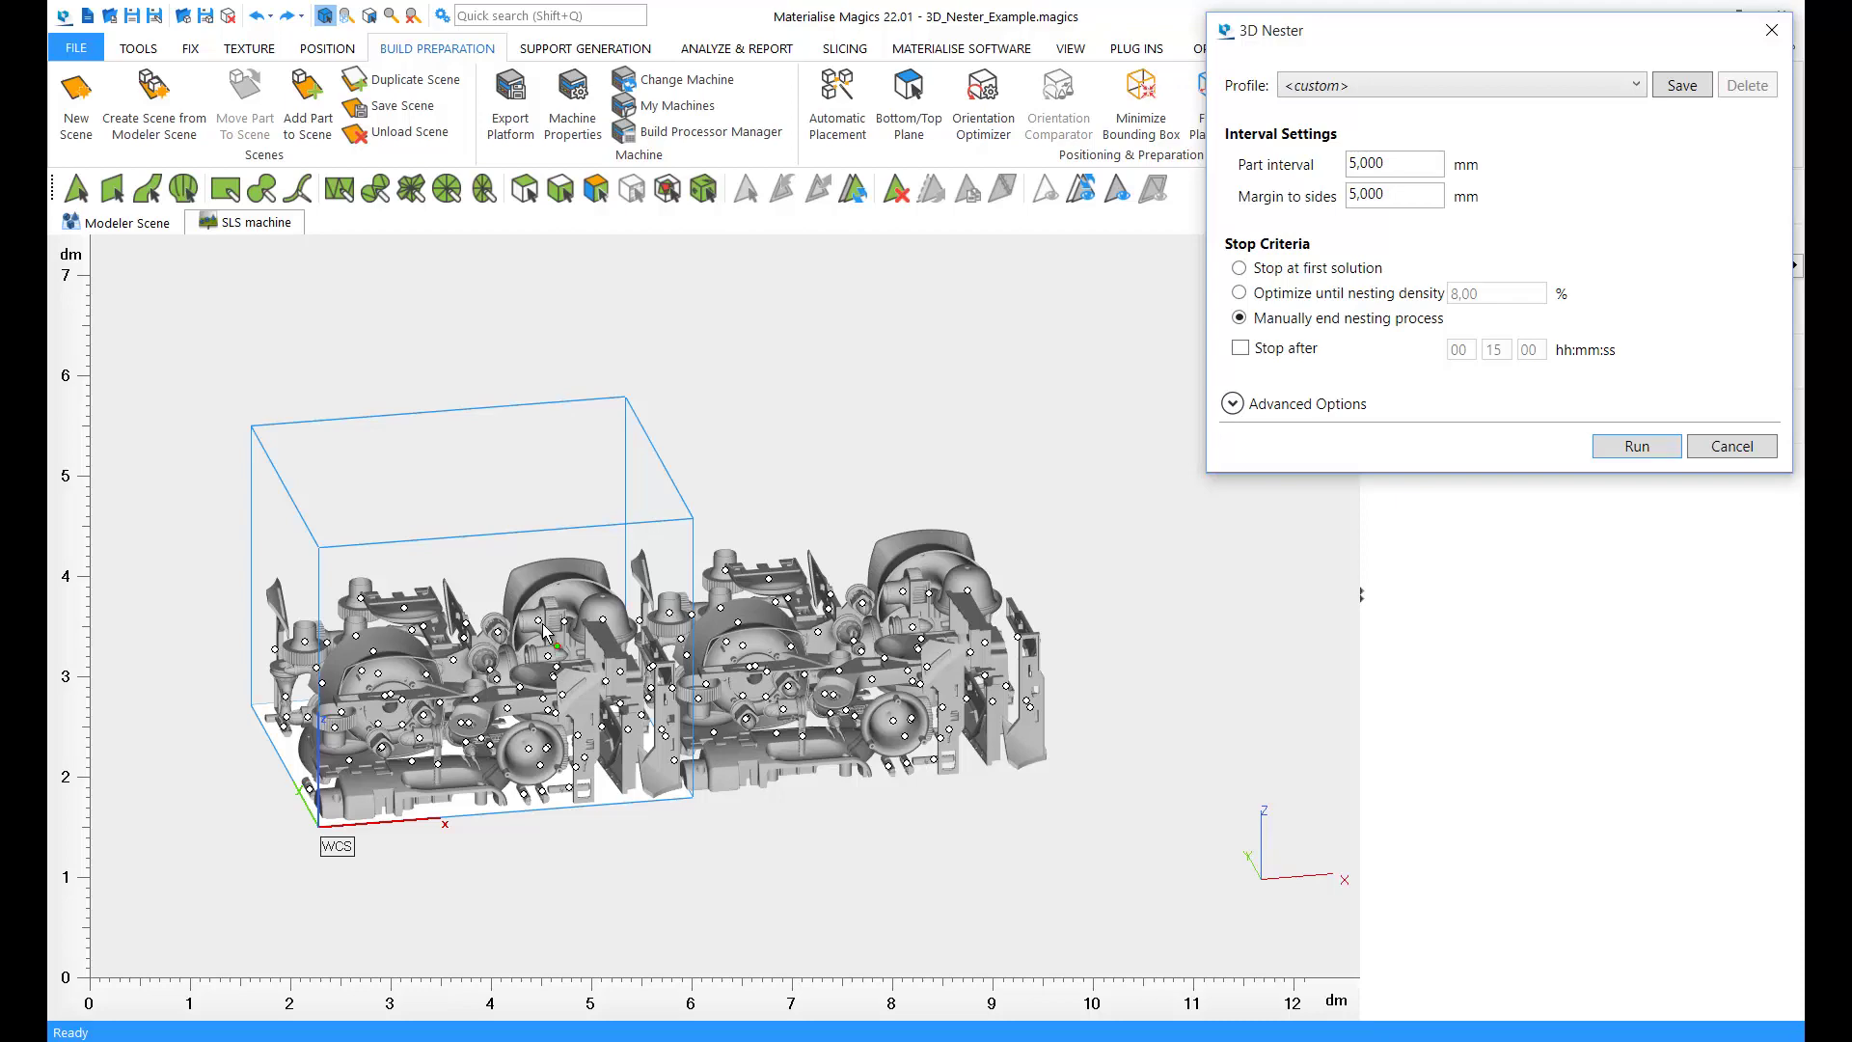
Run 3D Nester to pack the parts into the SLS build volume
left_click(1637, 446)
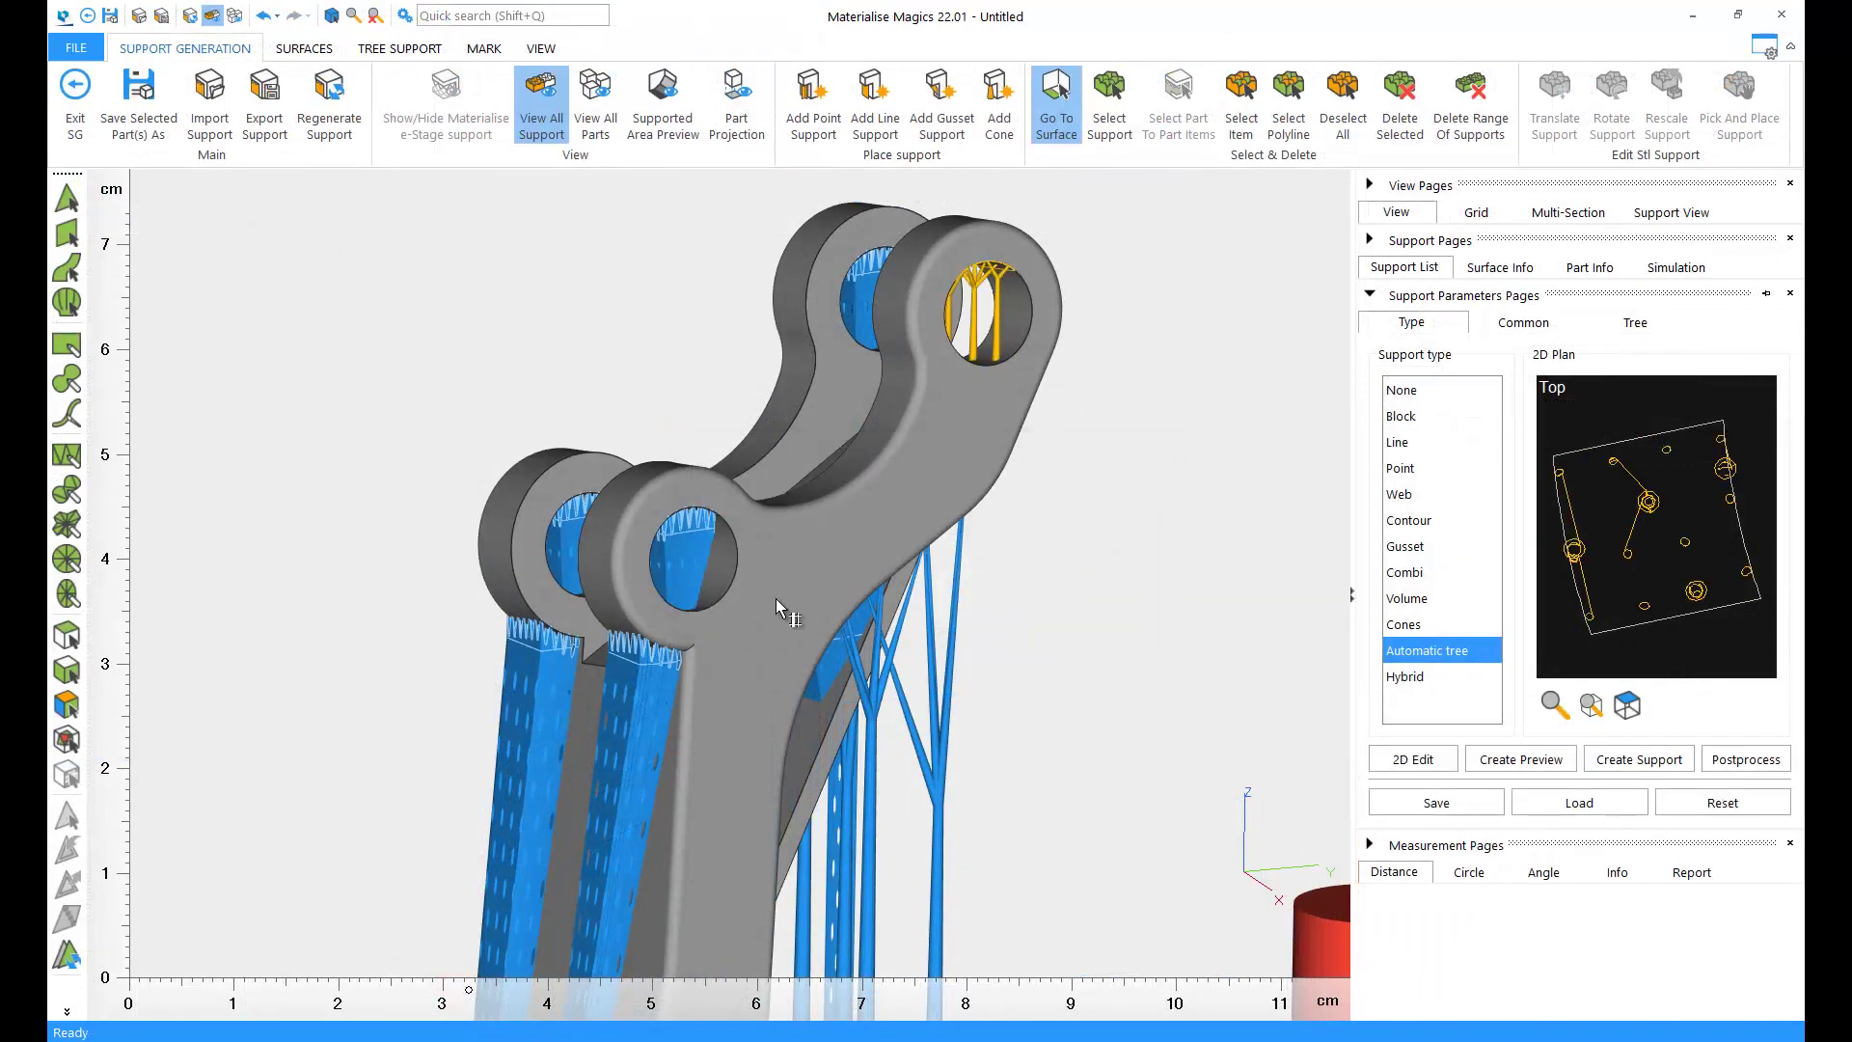
Create an automatic tree support on the inner surface of the upper hole
middle_click_drag(705, 594, 726, 502)
left_click(726, 502)
left_click(1427, 650)
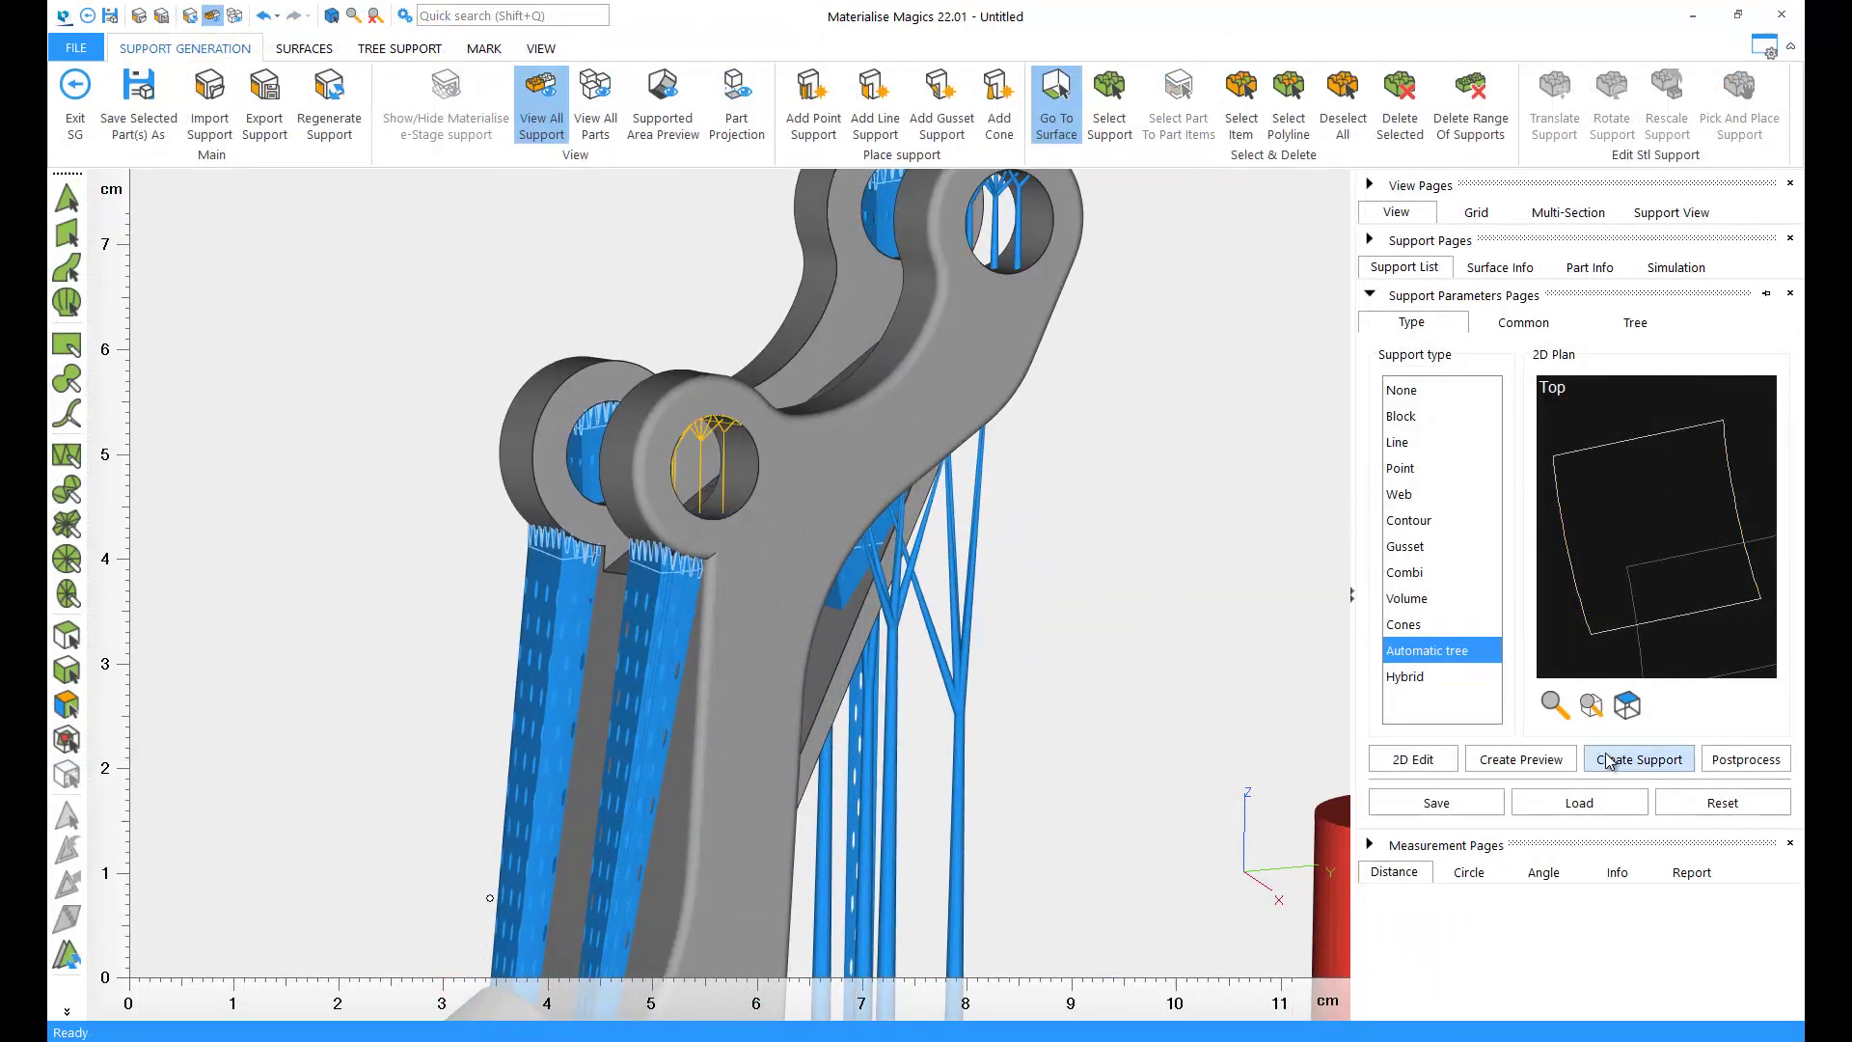
left_click(1639, 759)
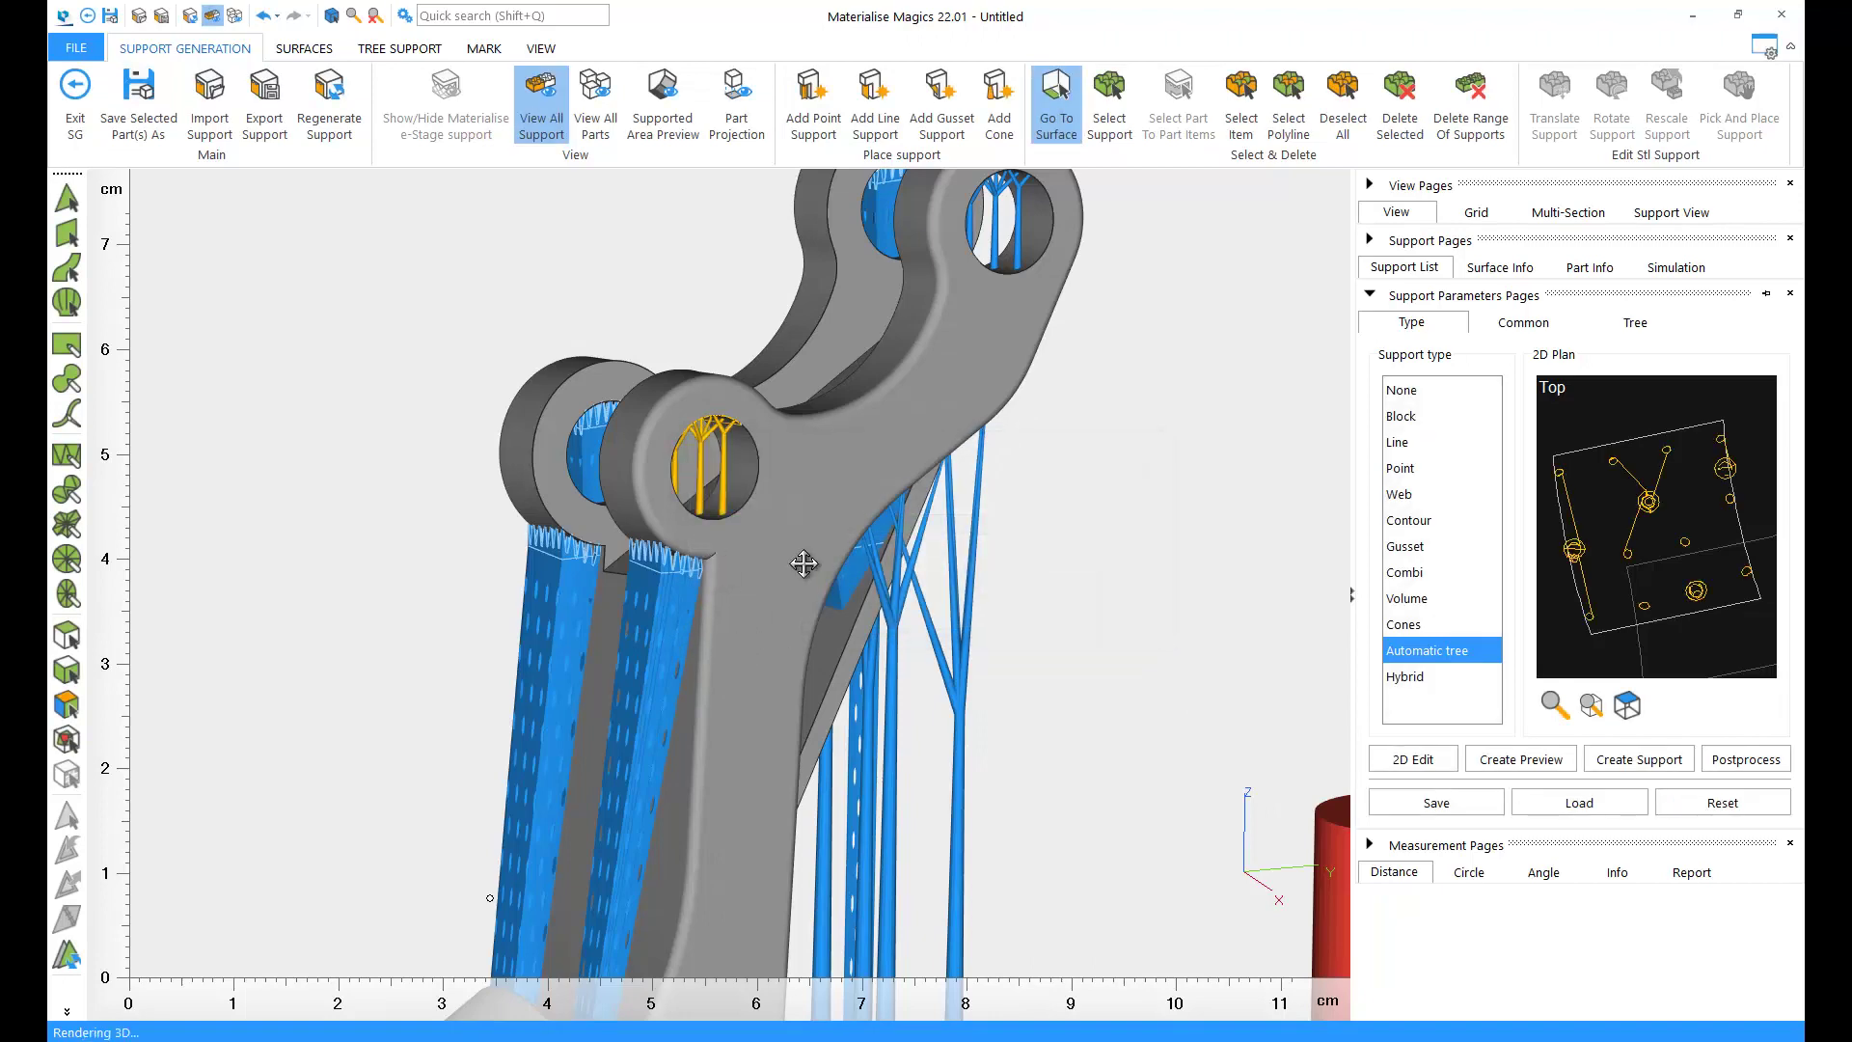
Angle the lower block support with Interactive Angle, raising its bottom to 9,793 mm
scroll(807, 558, "down", 3)
key("Page_Down")
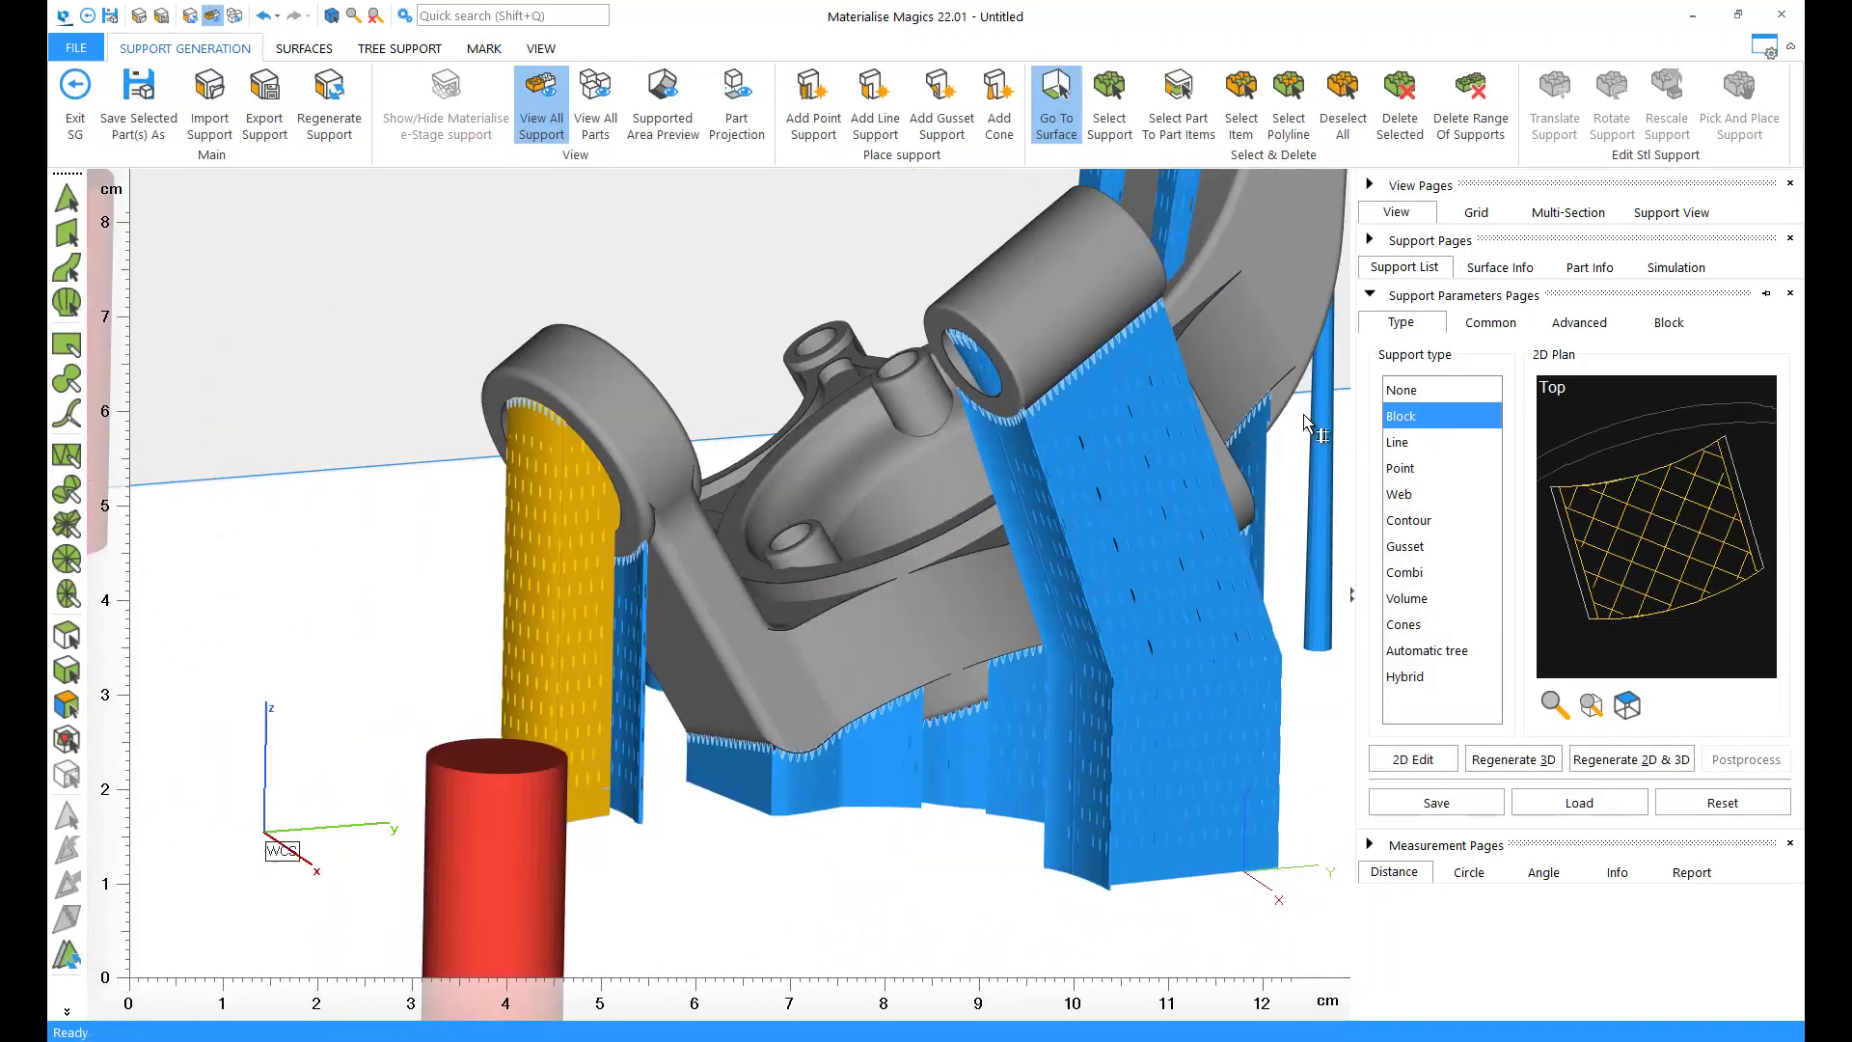
left_click(1580, 322)
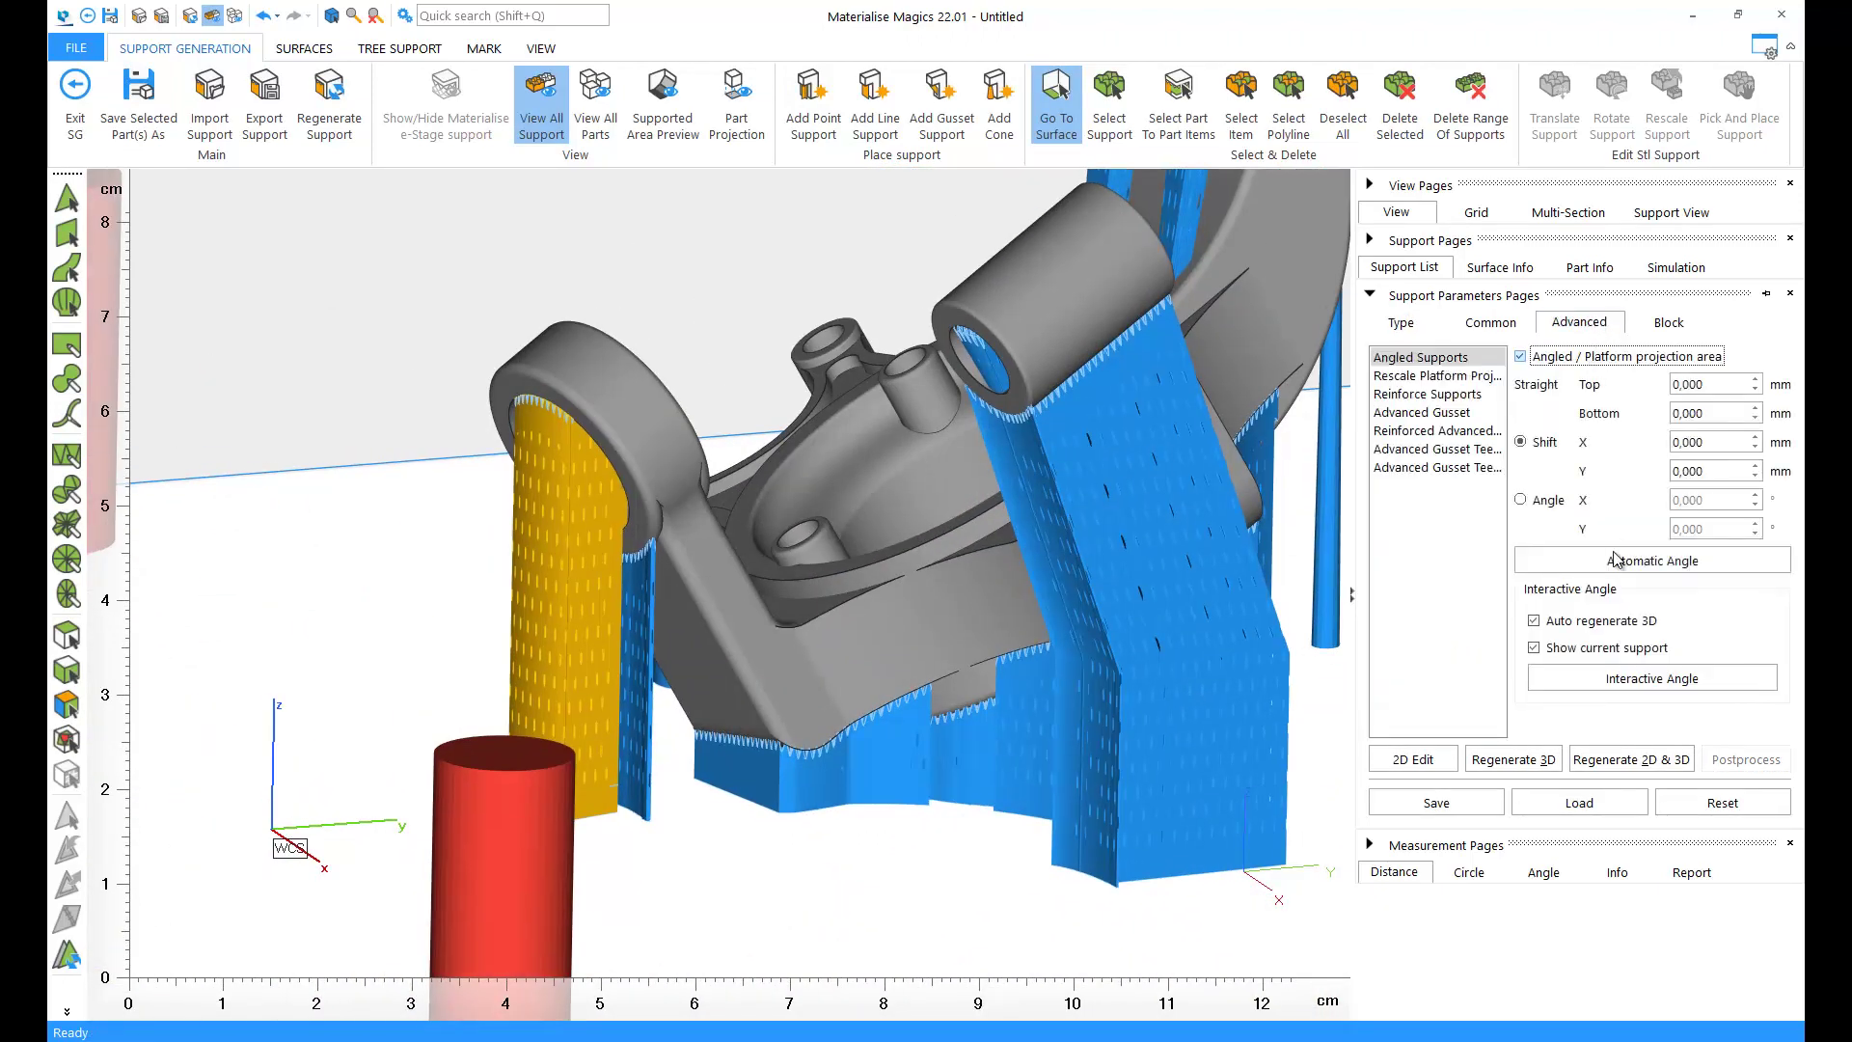
left_click(1652, 679)
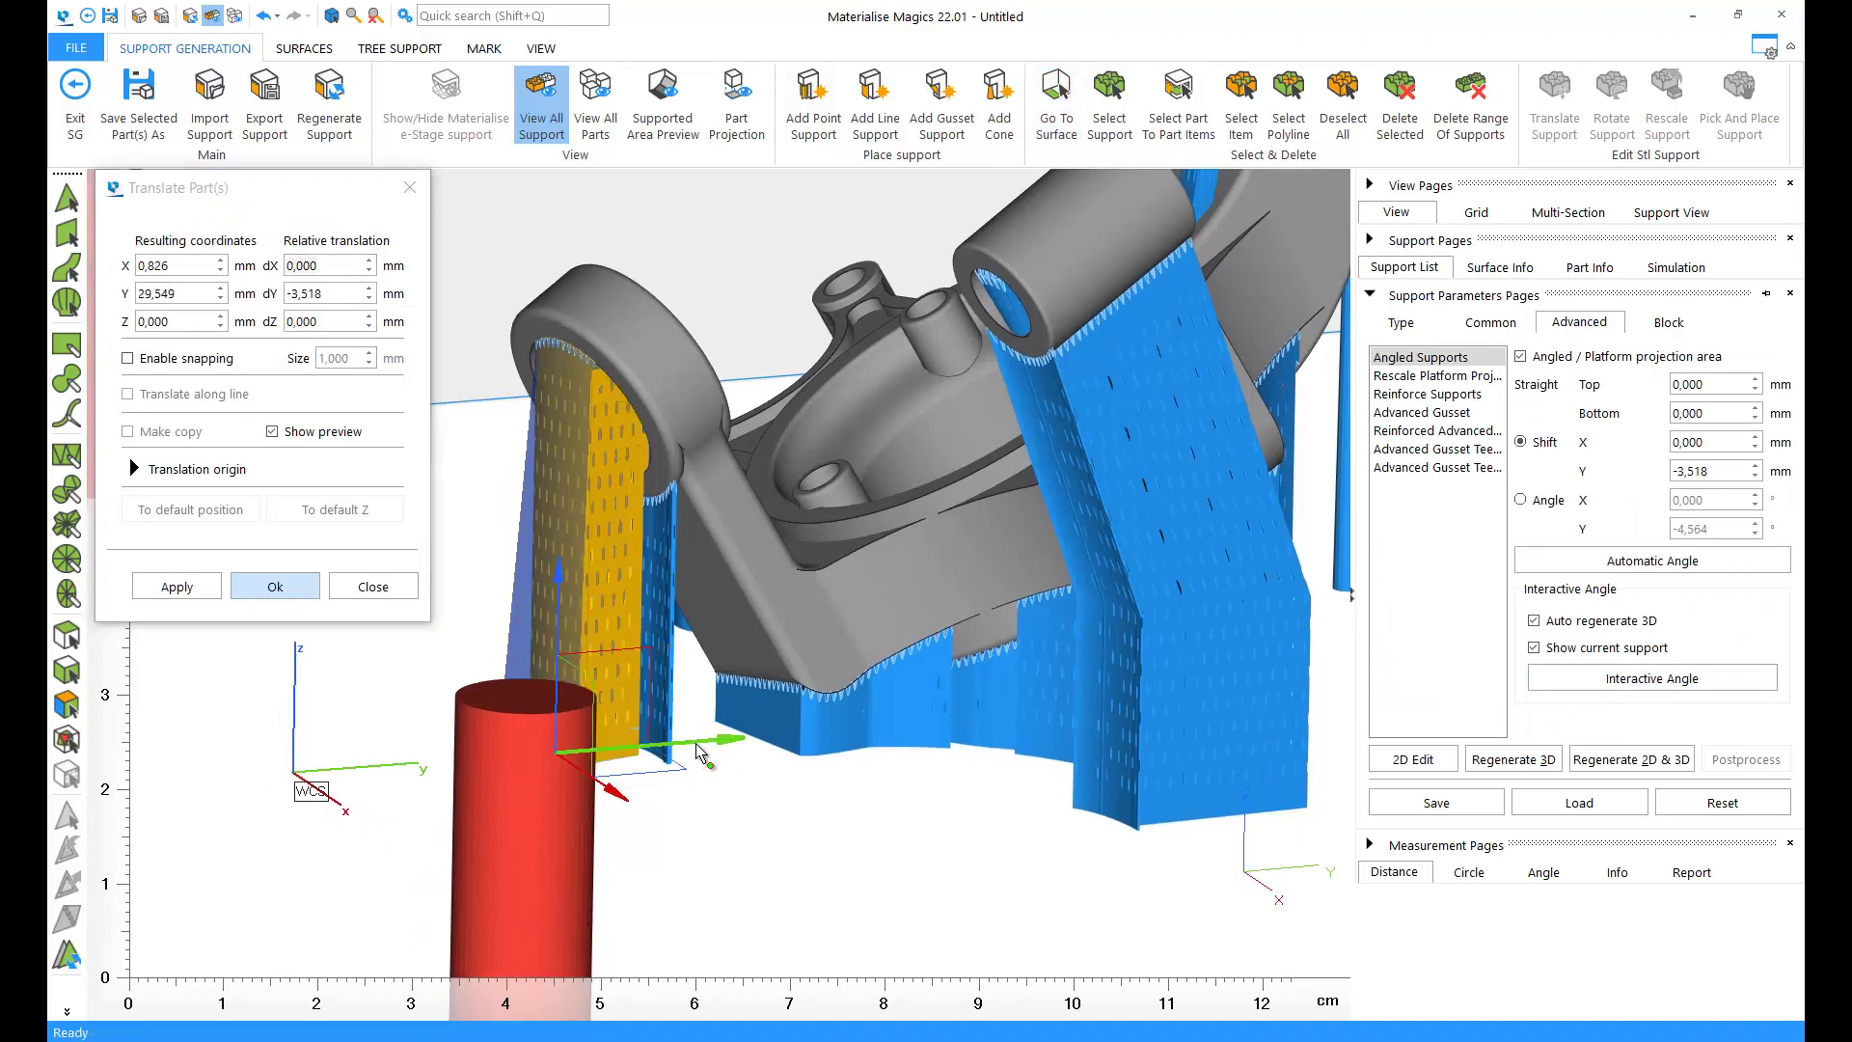
left_click_drag(558, 569, 559, 526)
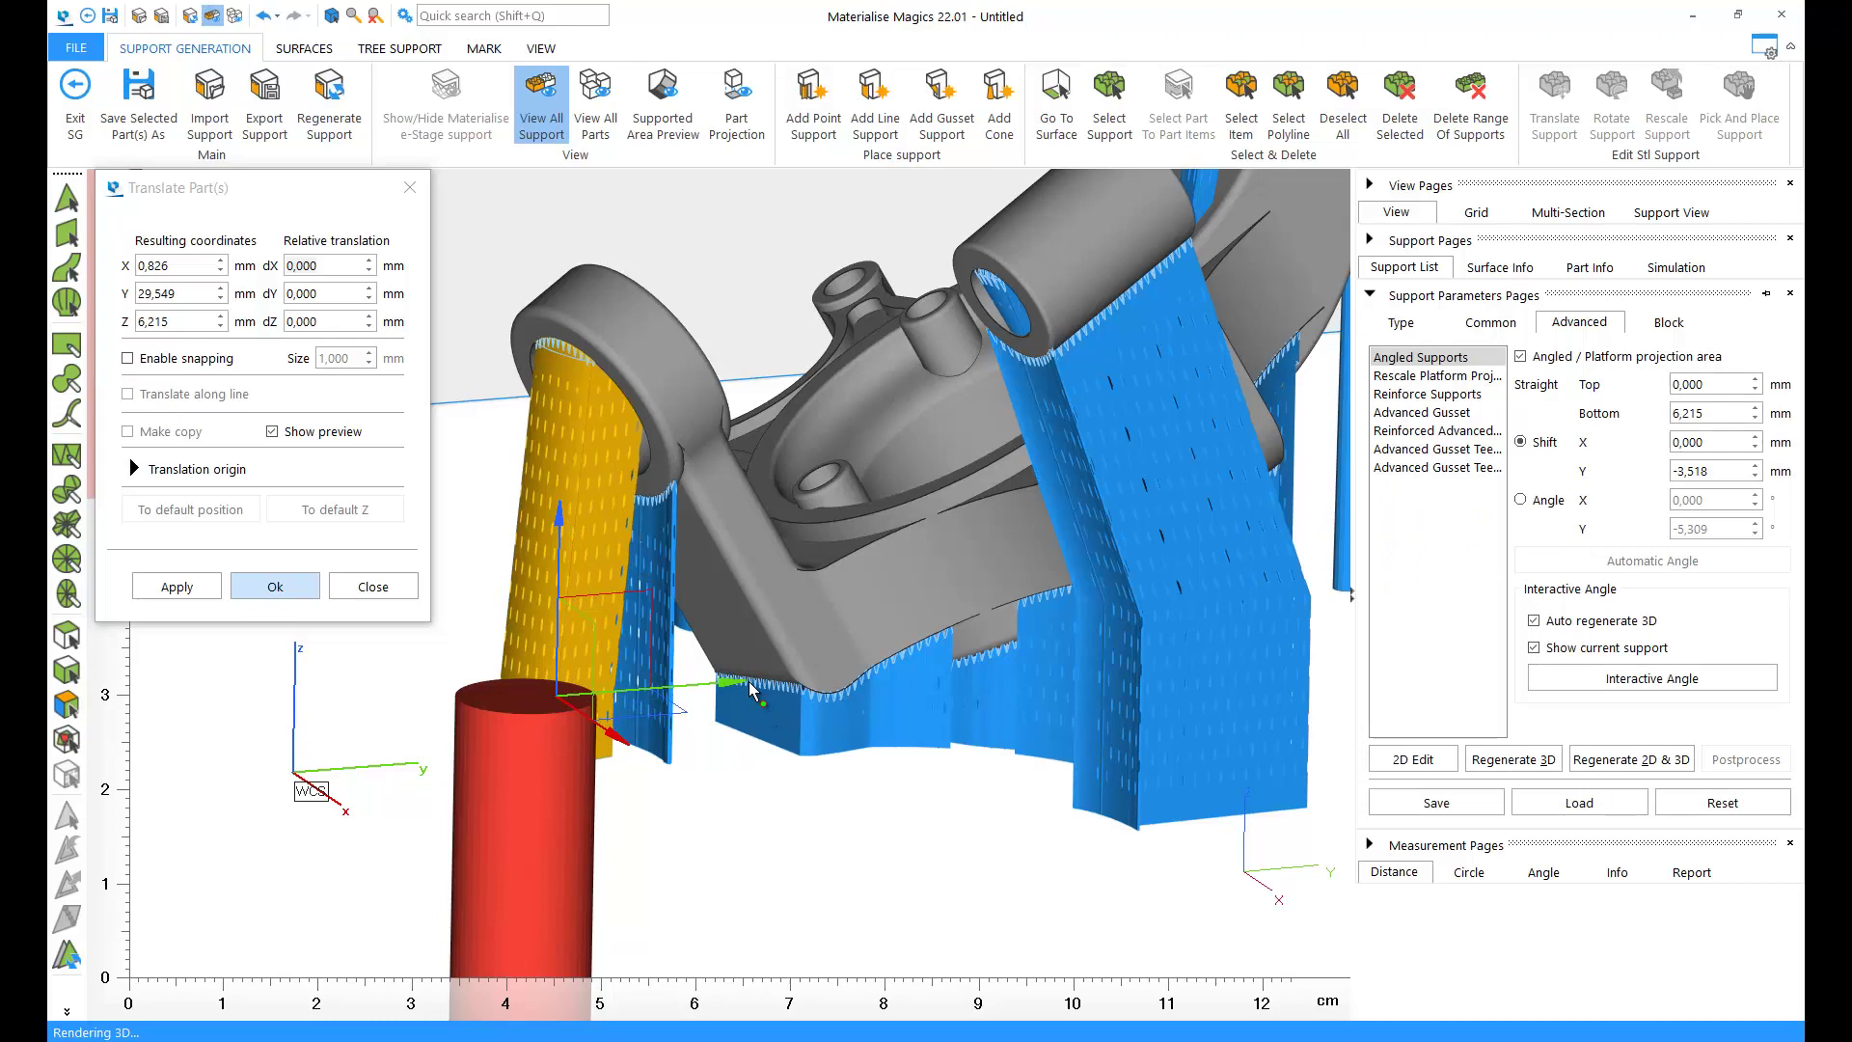
left_click_drag(738, 684, 714, 690)
left_click_drag(538, 528, 535, 493)
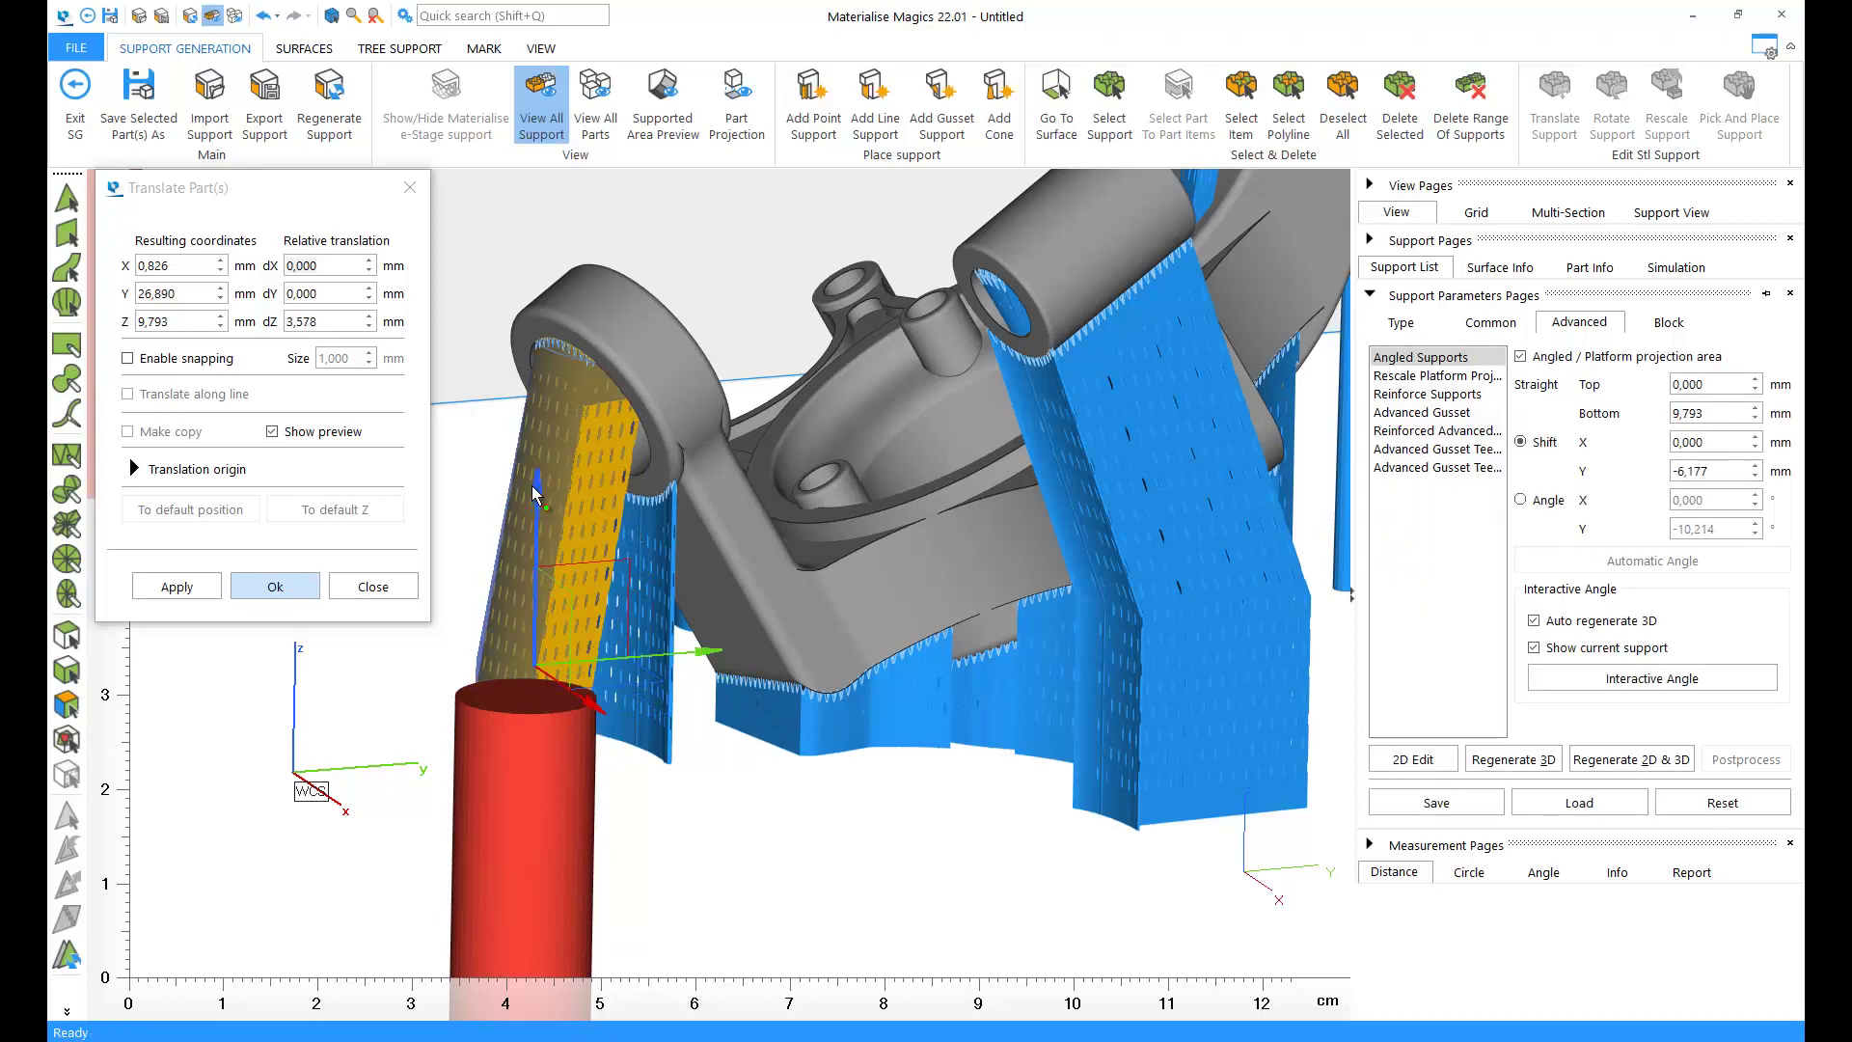
left_click(371, 587)
Select the large right-side block support and show its Broaden Support settings
right_click_drag(992, 641, 1022, 603)
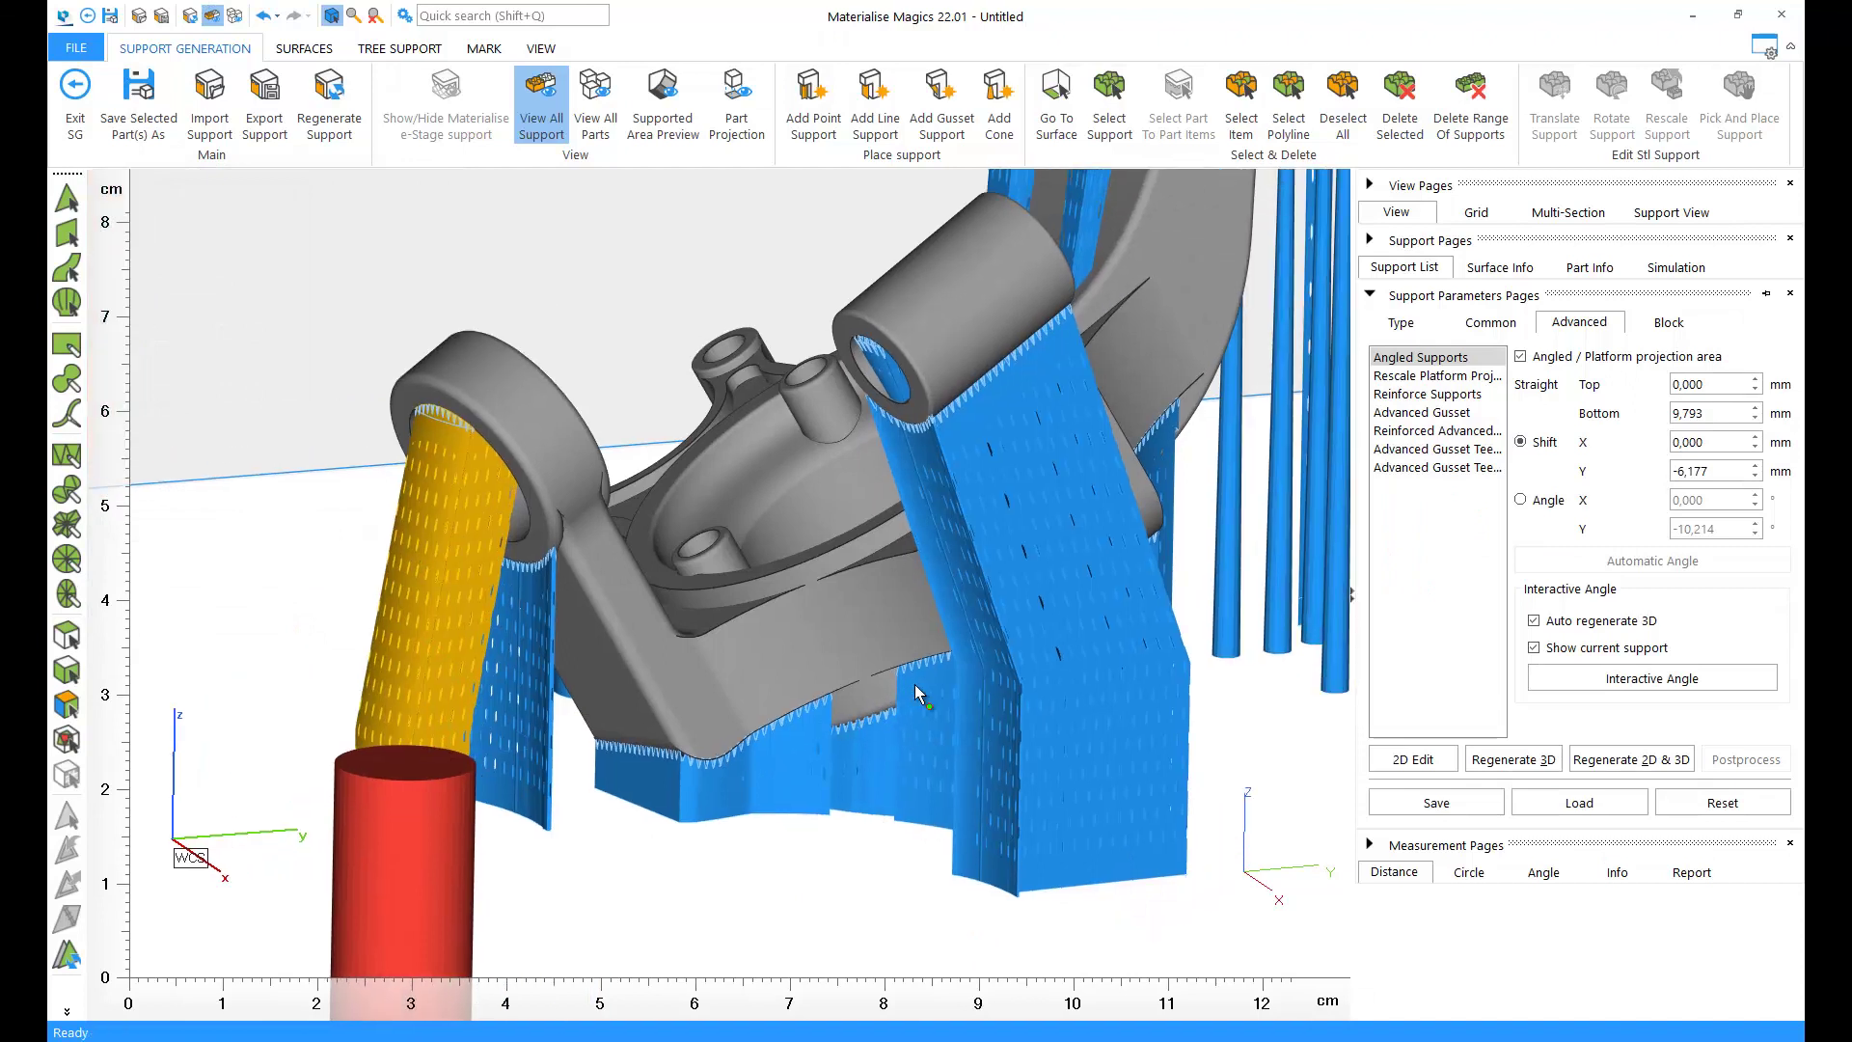
left_click(1151, 666)
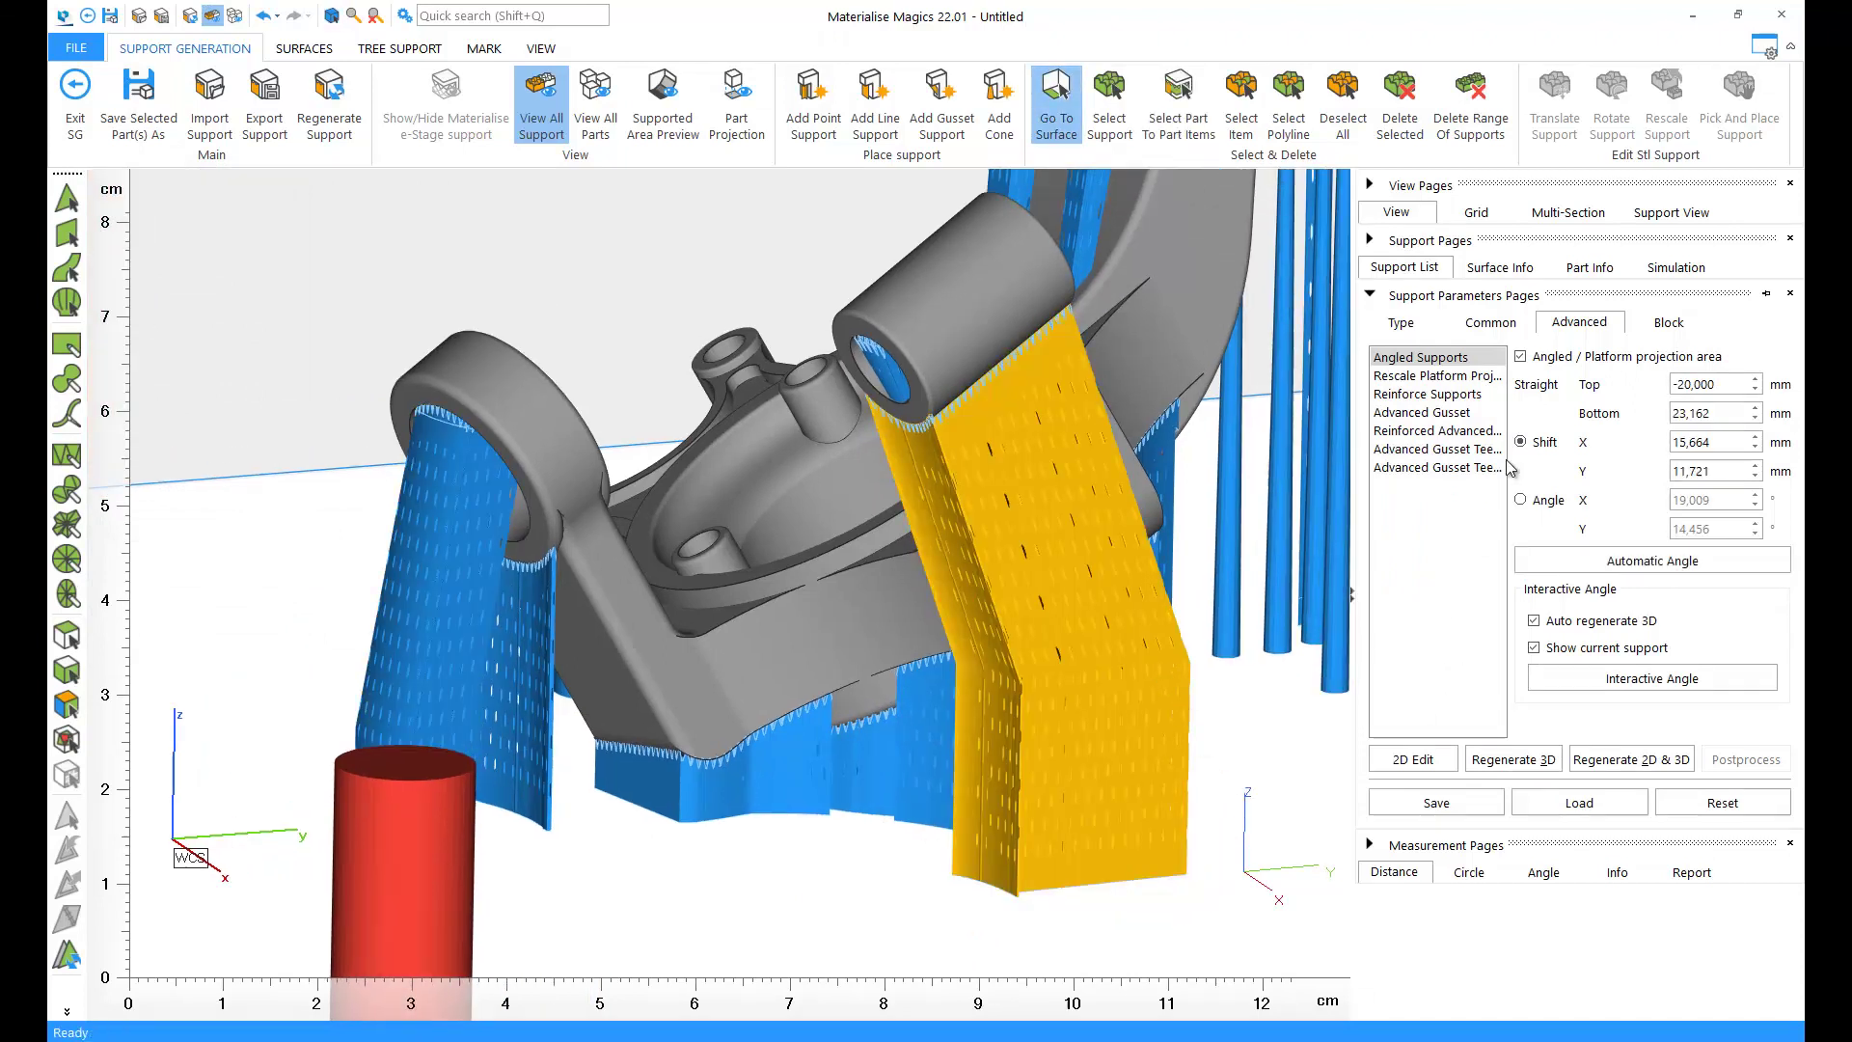
left_click(1491, 323)
left_click(1421, 467)
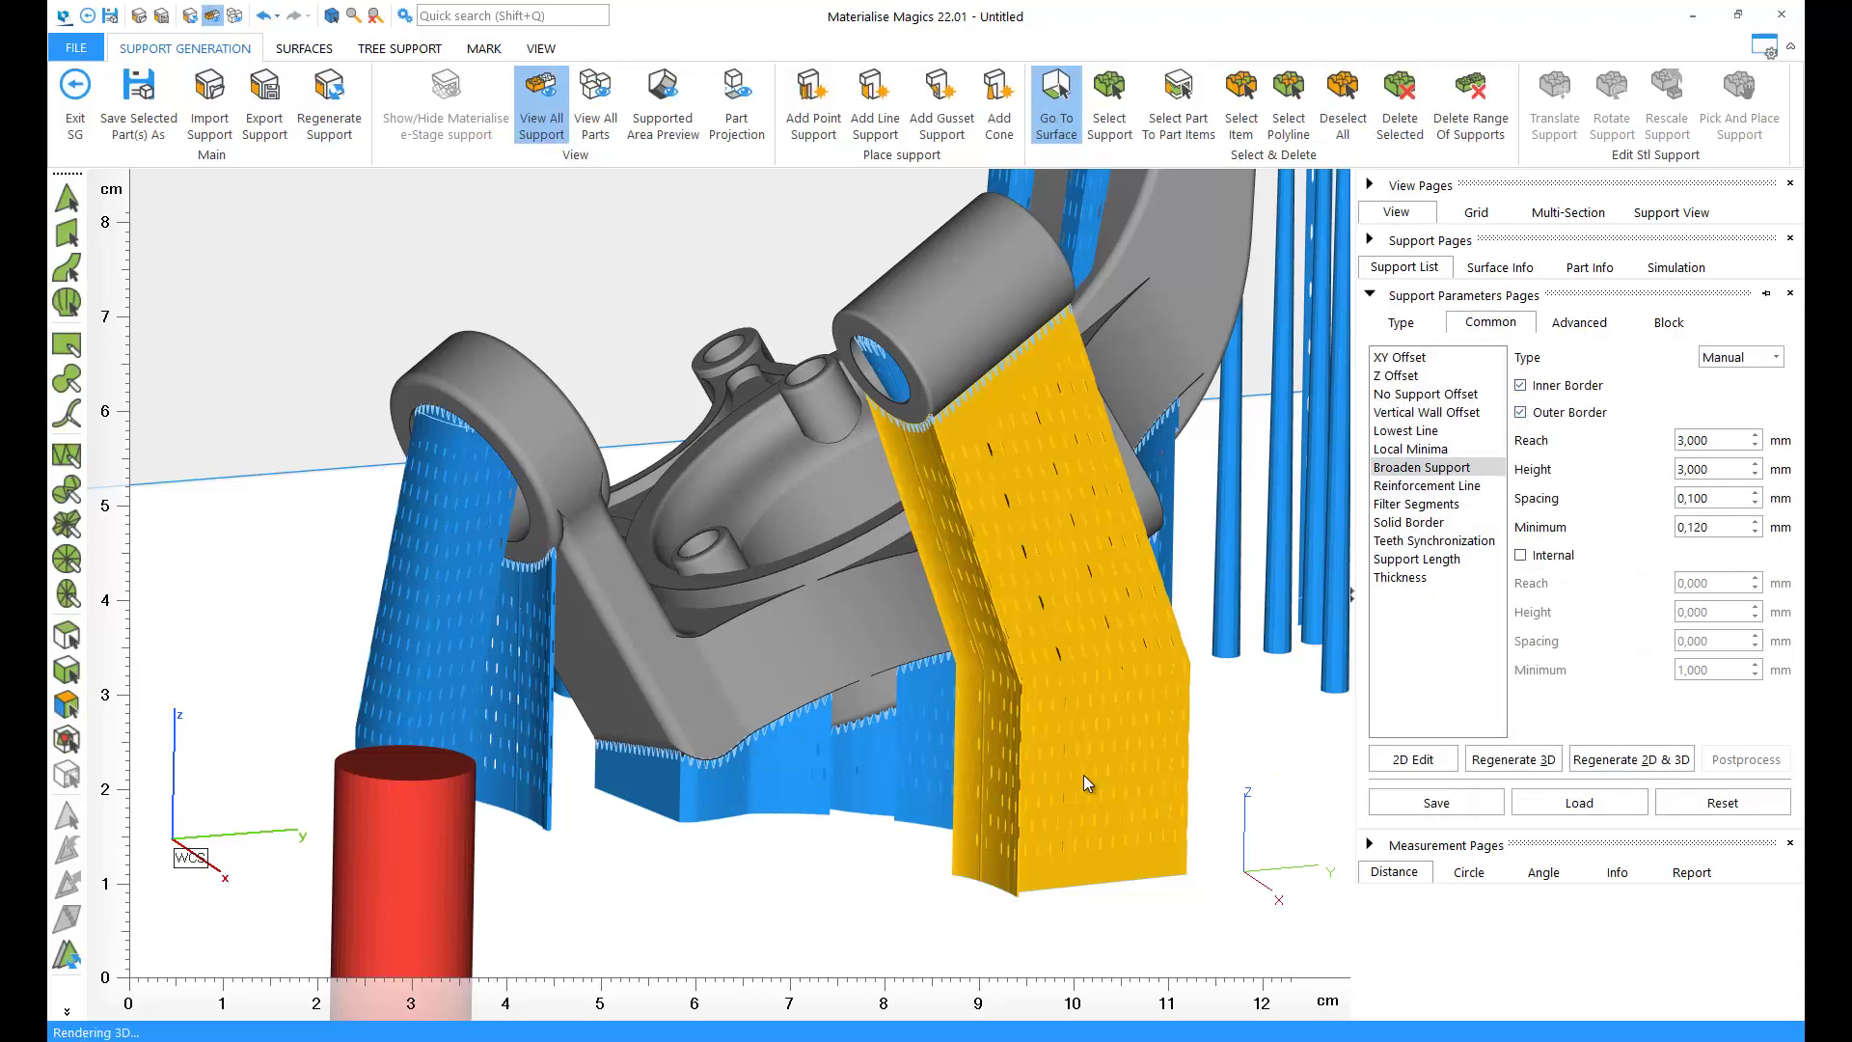
scroll(1084, 773, "down", 5)
middle_click_drag(1033, 691, 923, 689)
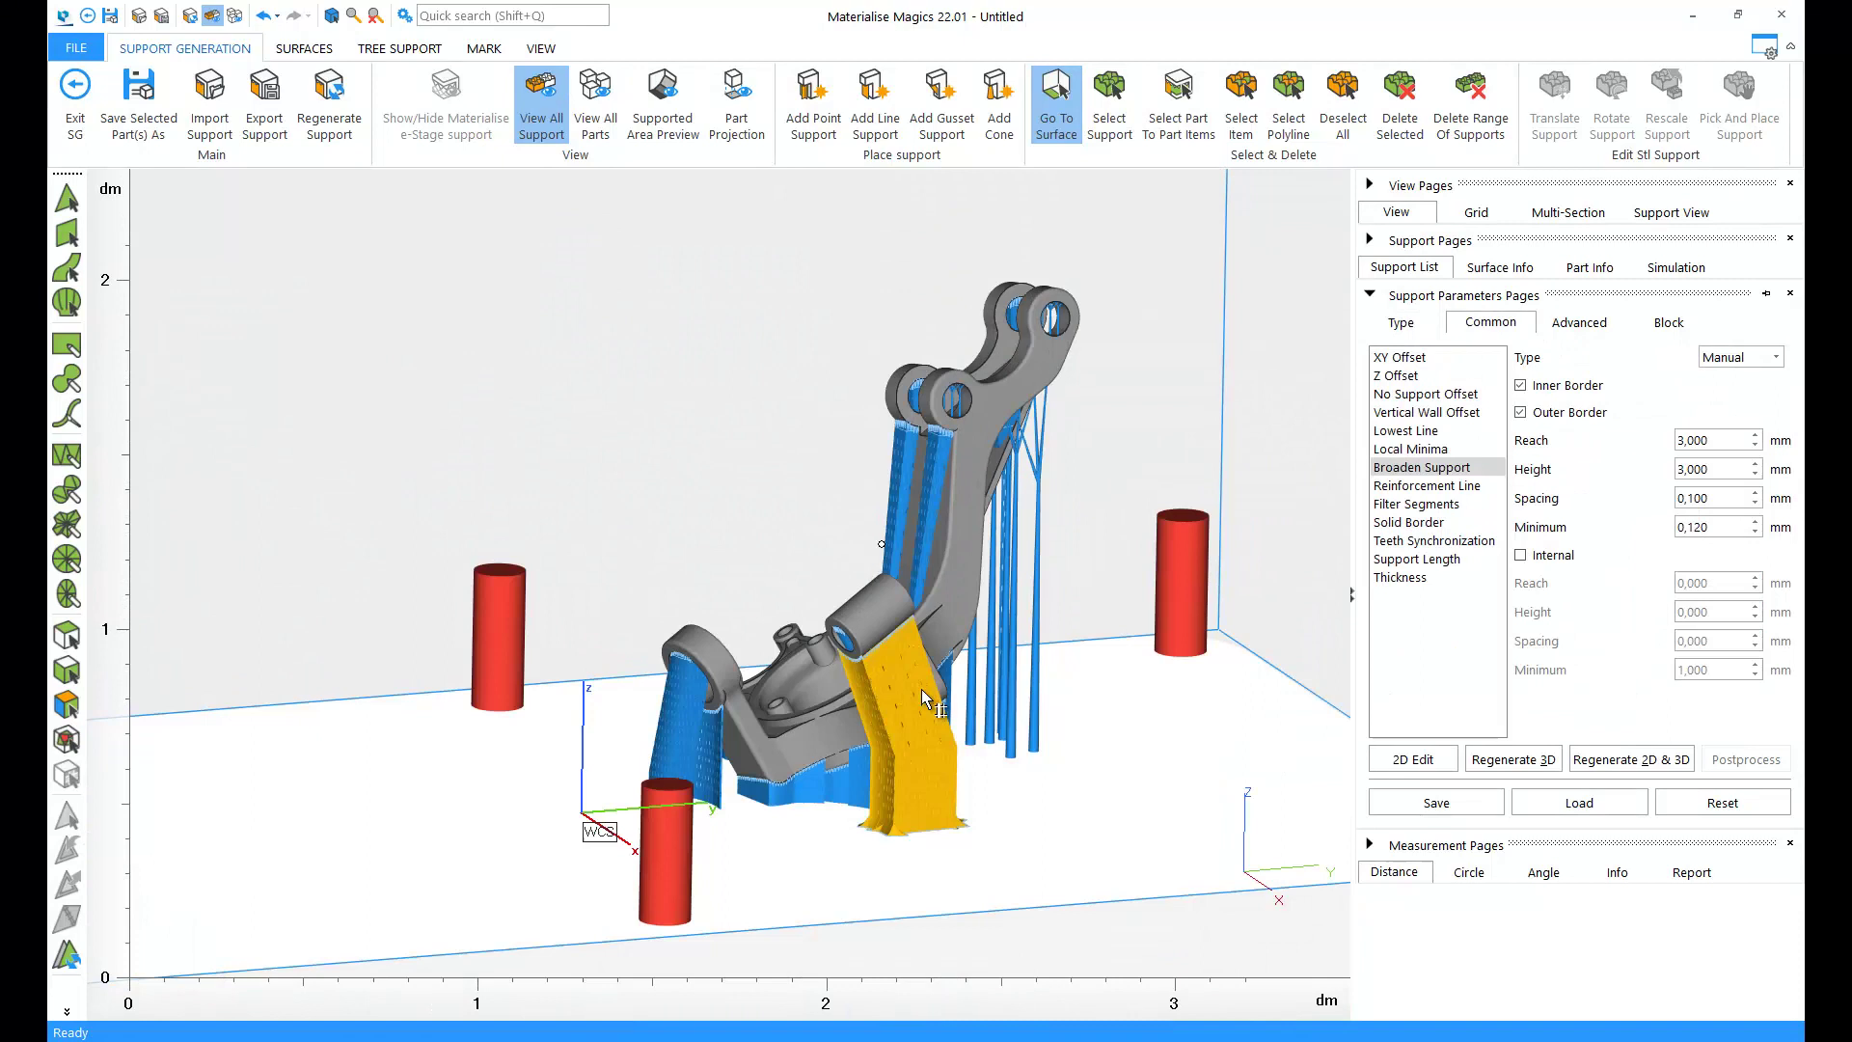